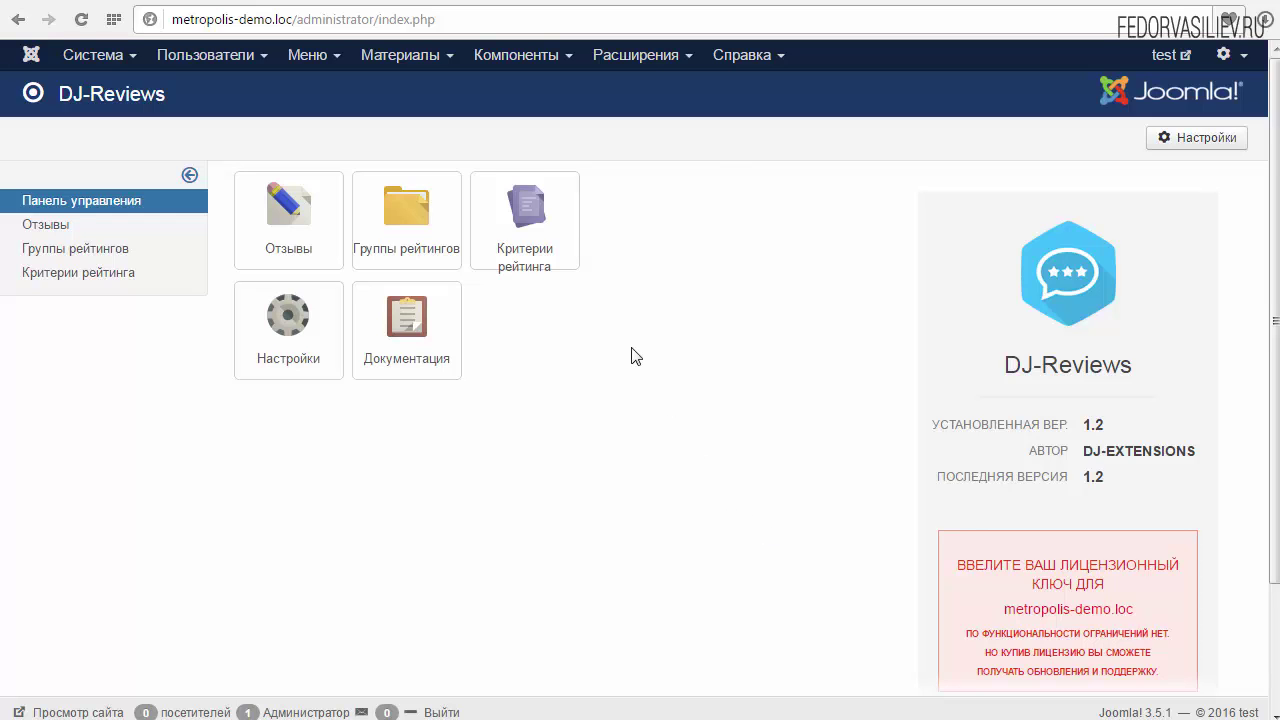
- Create a new rating criterion (Критерий рейтинга) and name it "Цена"
{"action": "left_click", "coordinate": [521, 213]}
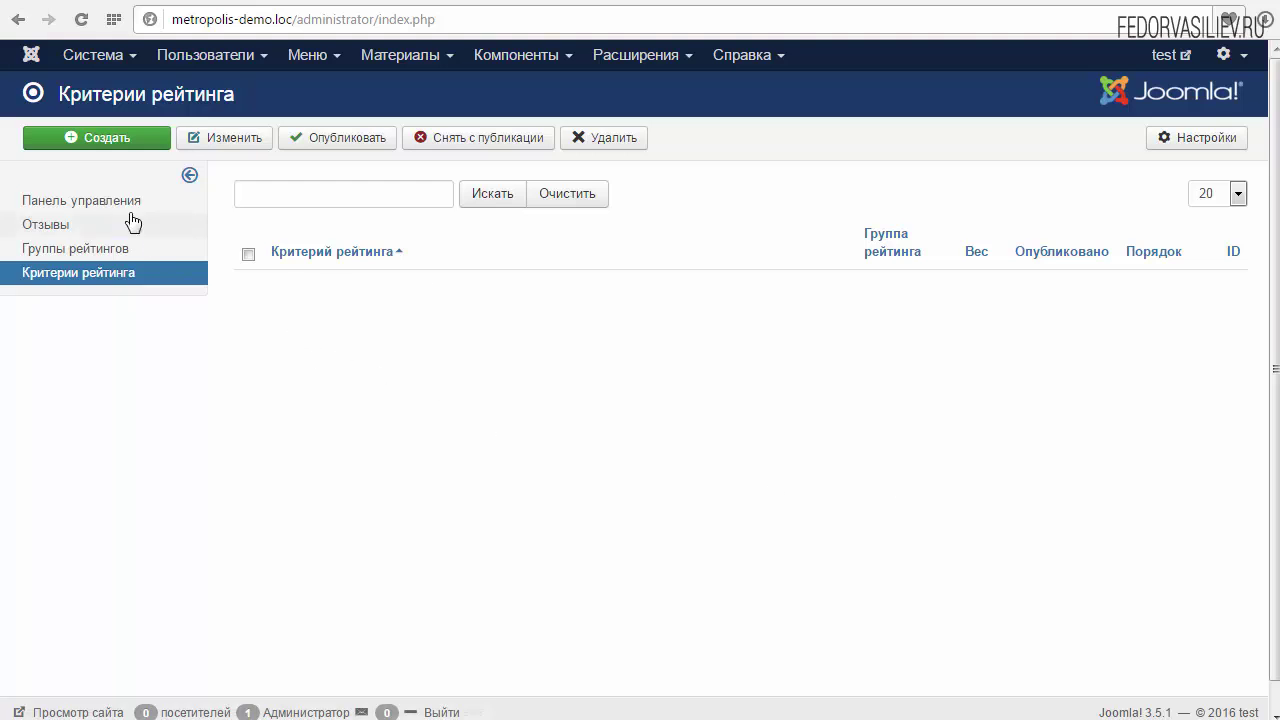
{"action": "left_click", "coordinate": [107, 142]}
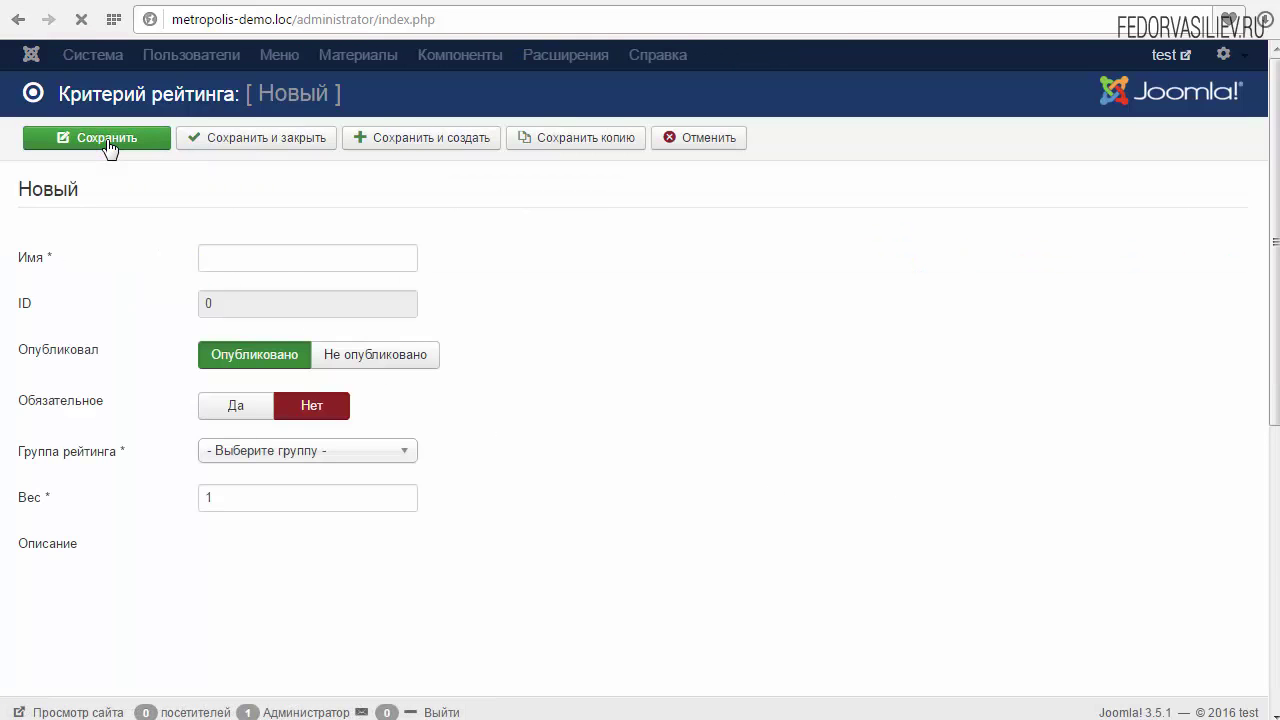
{"action": "left_click", "coordinate": [291, 264]}
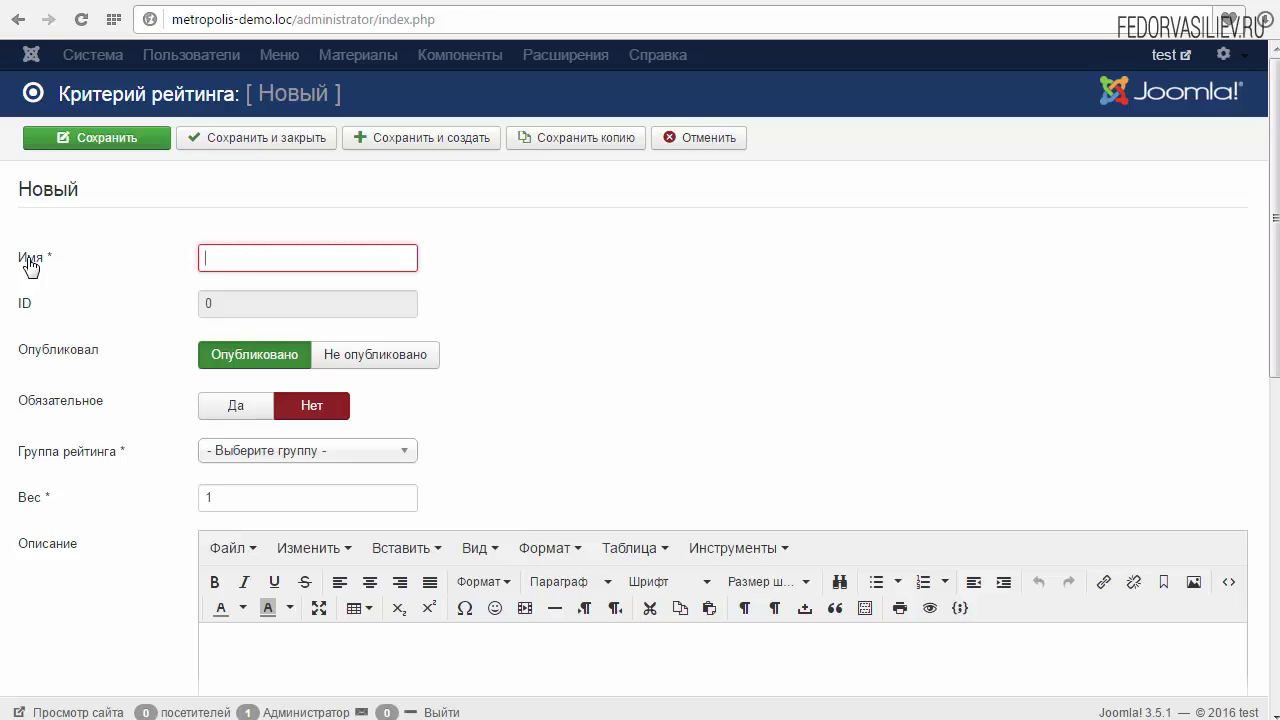
{"action": "type", "text": "Цена"}
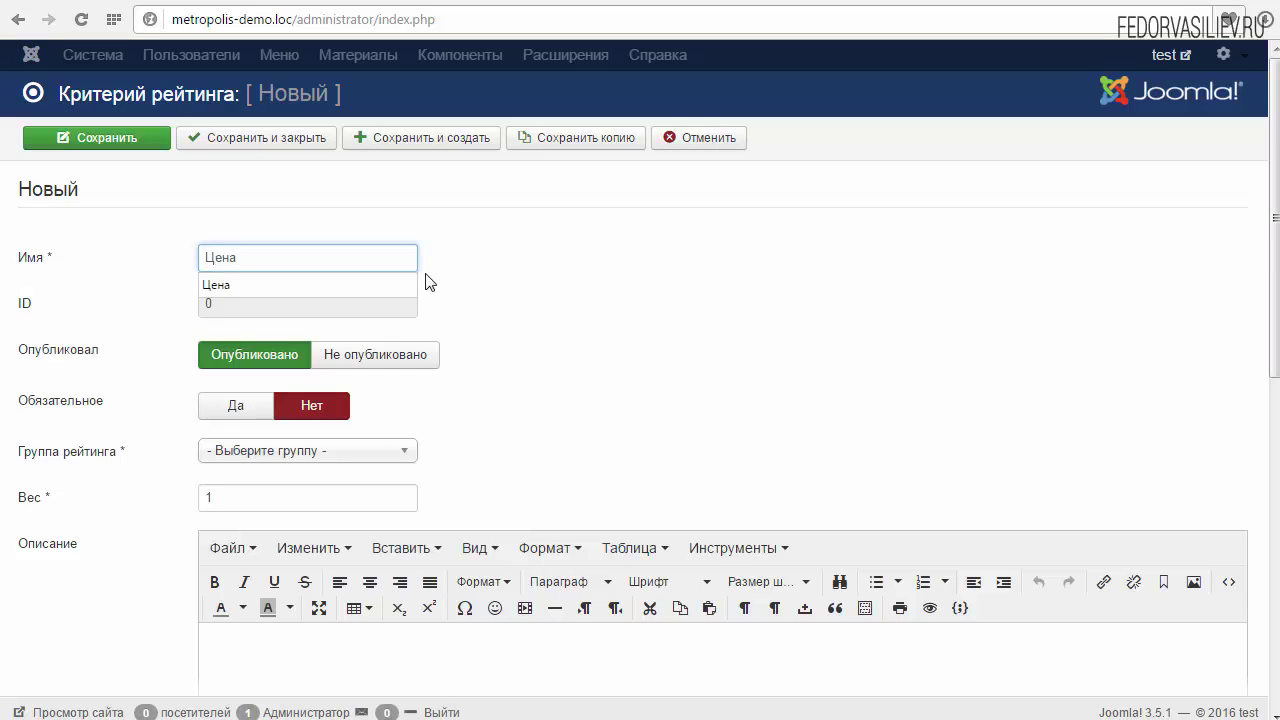
{"action": "left_click", "coordinate": [491, 284]}
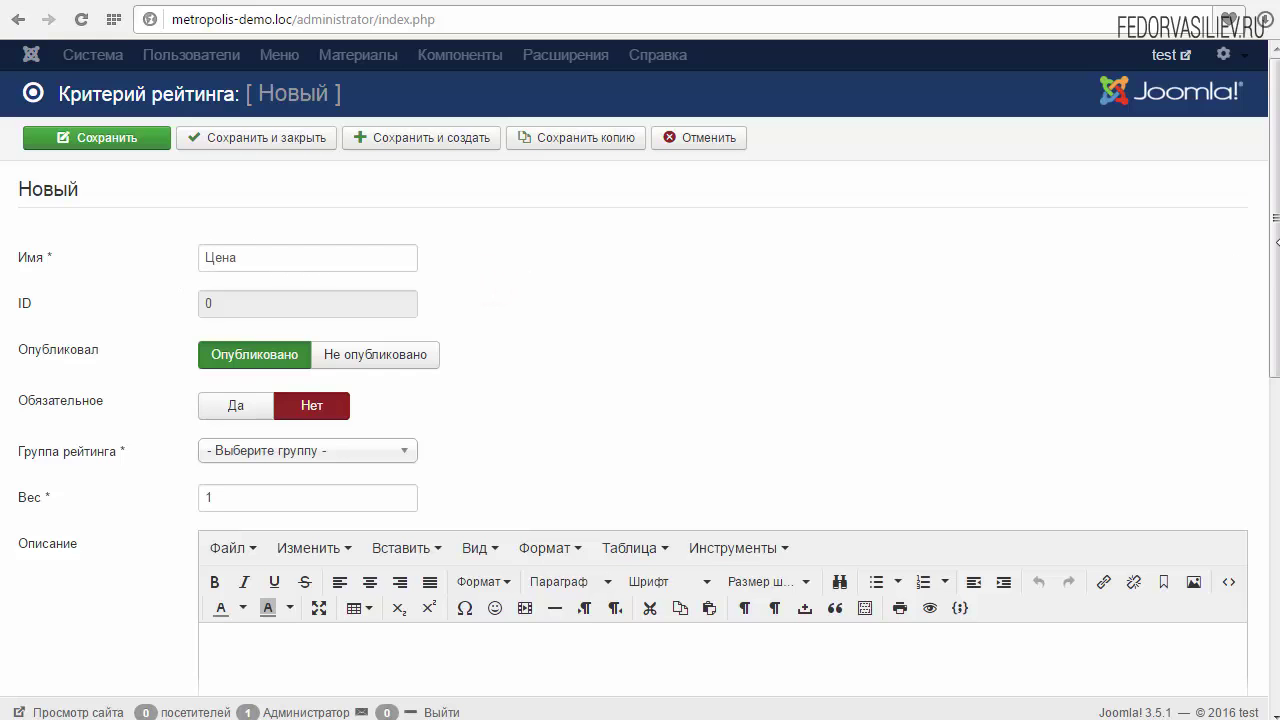
- Make the criterion mandatory (Обязательное: Да) and assign it to the rating group "первая"
{"action": "left_click_drag", "start_coordinate": [1275, 243], "coordinate": [1275, 311]}
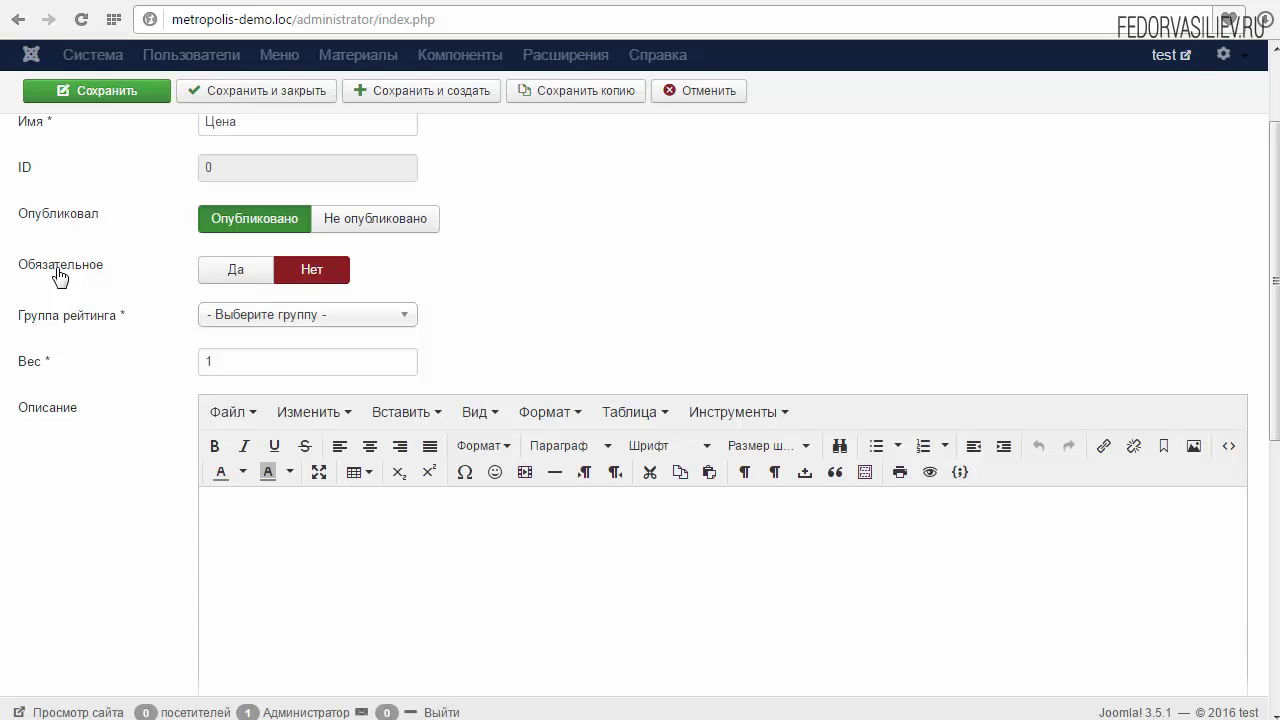
{"action": "left_click", "coordinate": [216, 272]}
{"action": "left_click", "coordinate": [300, 316]}
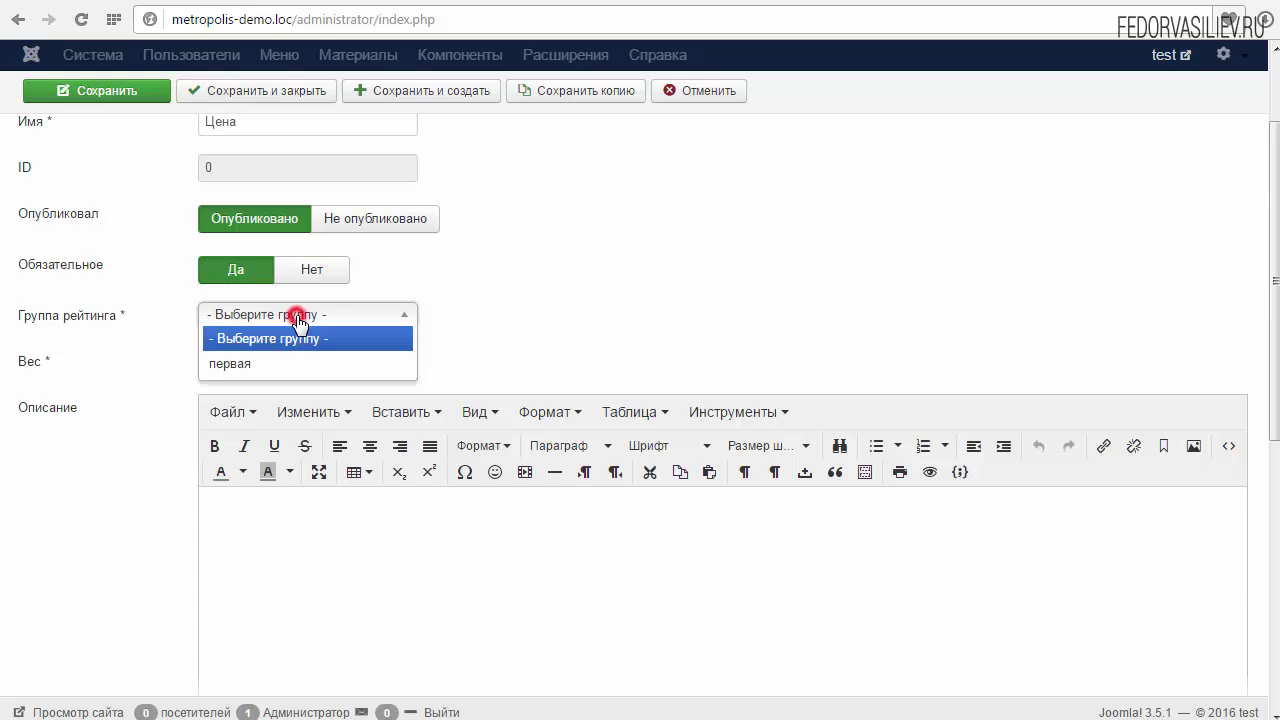
{"action": "left_click", "coordinate": [231, 366]}
{"action": "mouse_move", "coordinate": [33, 367]}
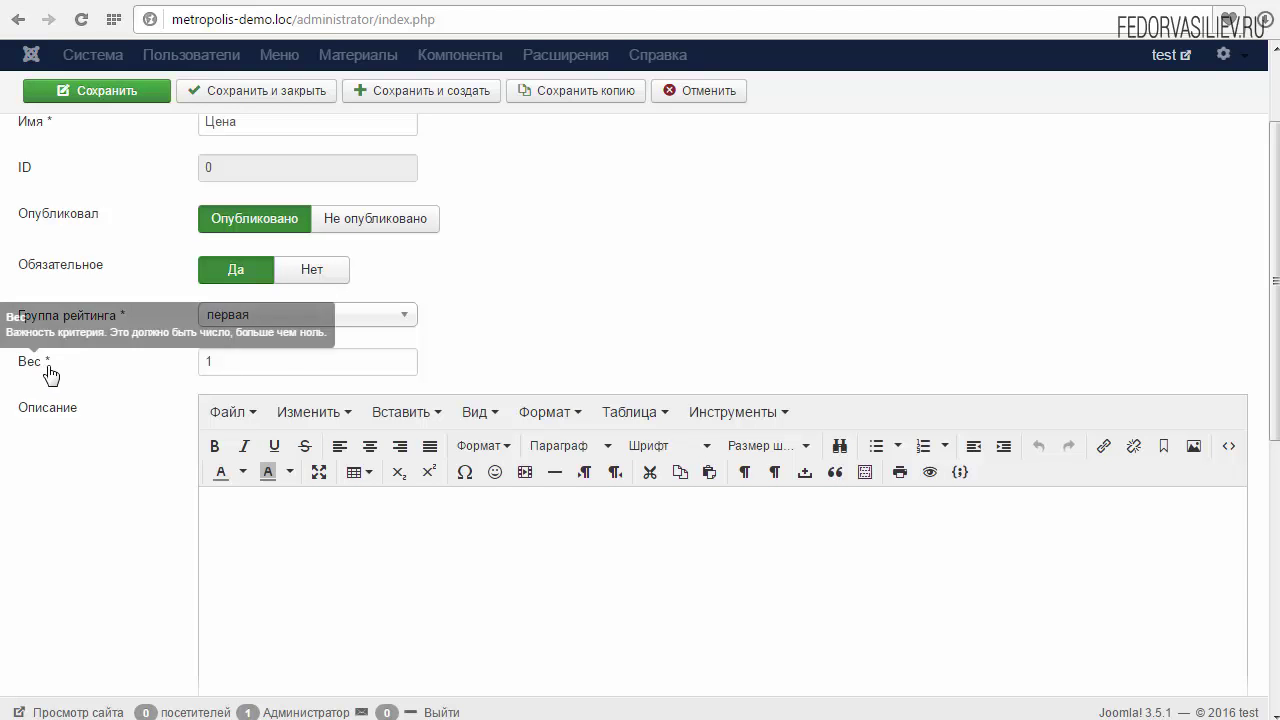
{"action": "left_click", "coordinate": [241, 364]}
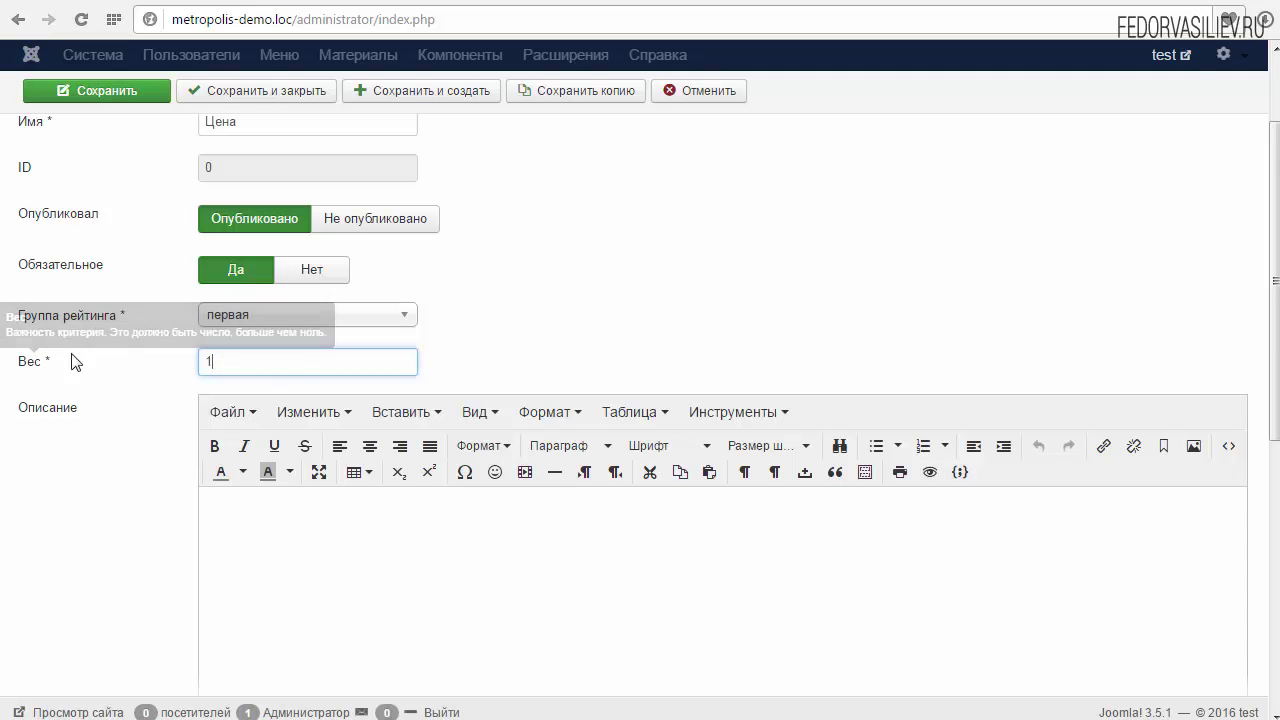
{"action": "scroll", "coordinate": [150, 350], "scroll_direction": "down", "scroll_amount": 1}
{"action": "scroll", "coordinate": [143, 343], "scroll_direction": "down", "scroll_amount": 8}
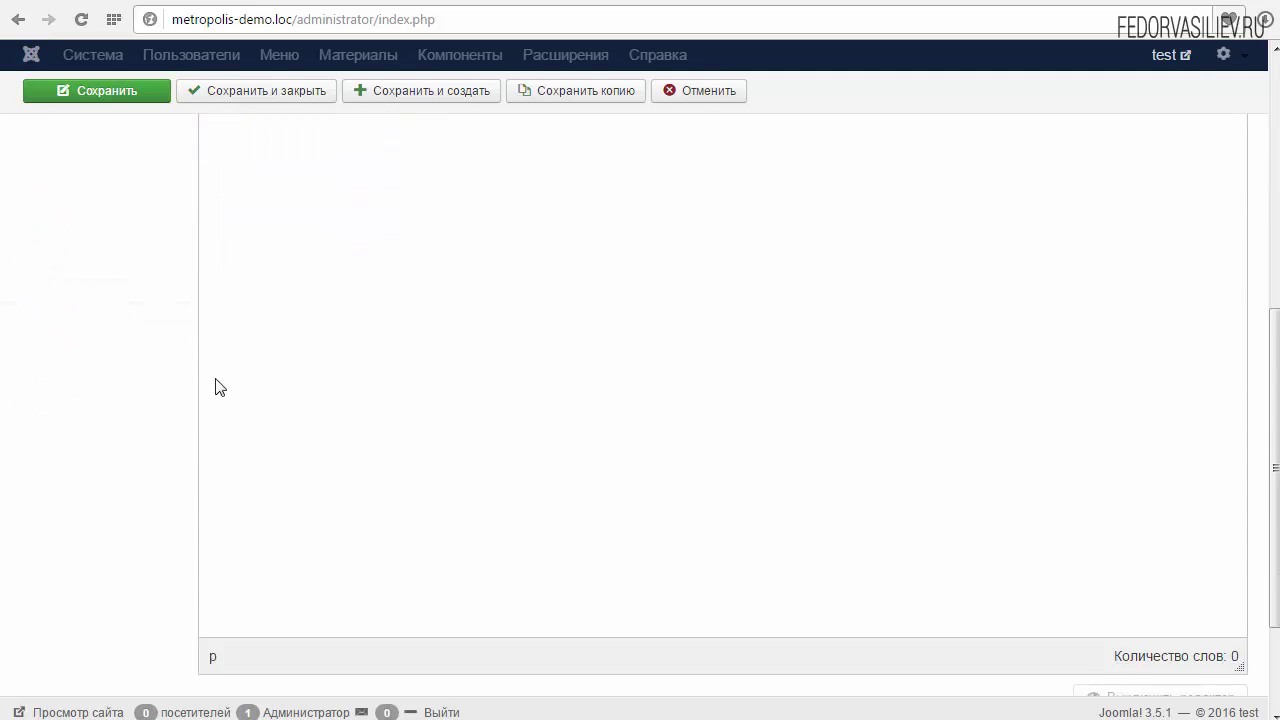
{"action": "scroll", "coordinate": [187, 382], "scroll_direction": "up", "scroll_amount": 7}
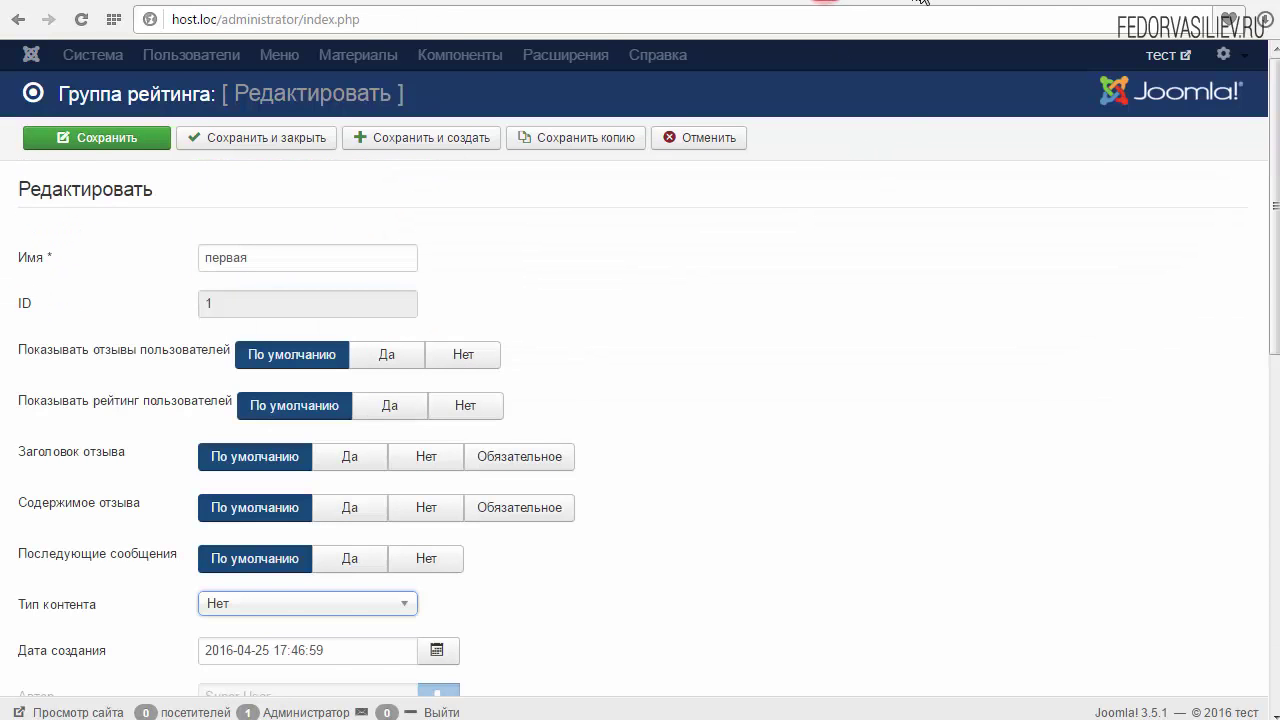
- Examine the description hints of the rating criteria on the host.loc sample article and return to the criterion form
{"action": "left_click", "coordinate": [921, 2]}
{"action": "left_click", "coordinate": [655, 393]}
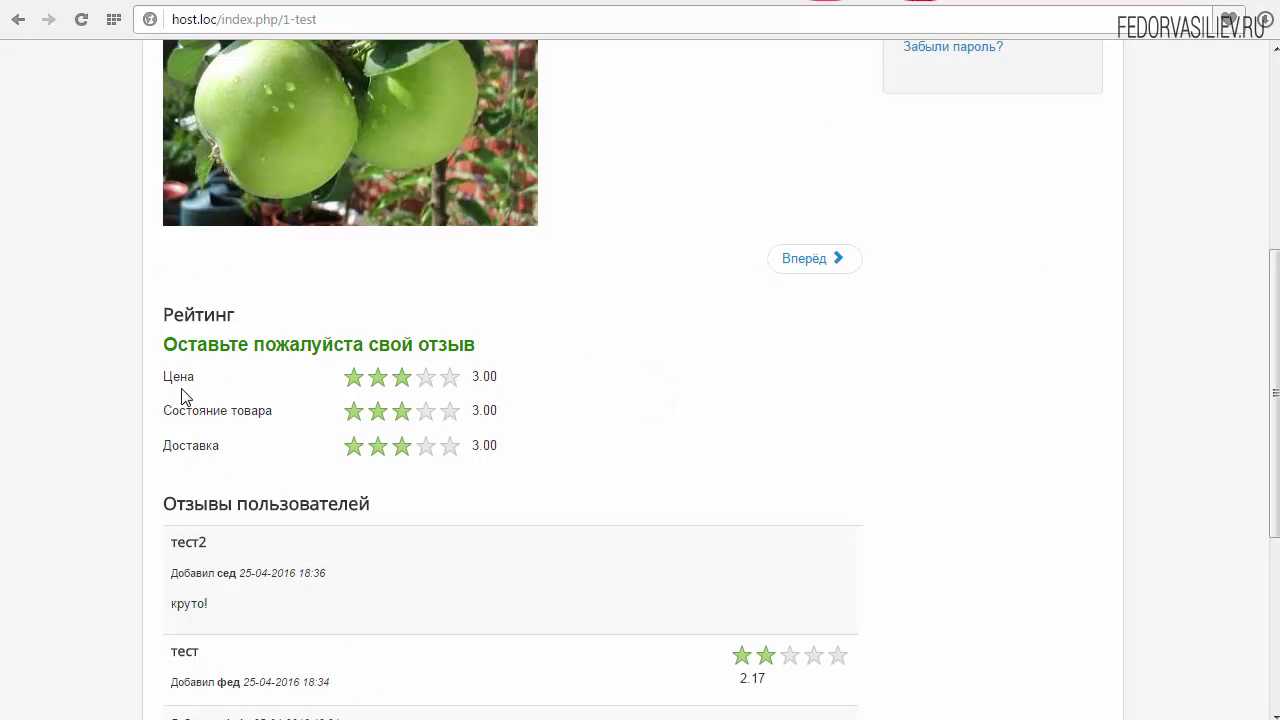
{"action": "mouse_move", "coordinate": [185, 370]}
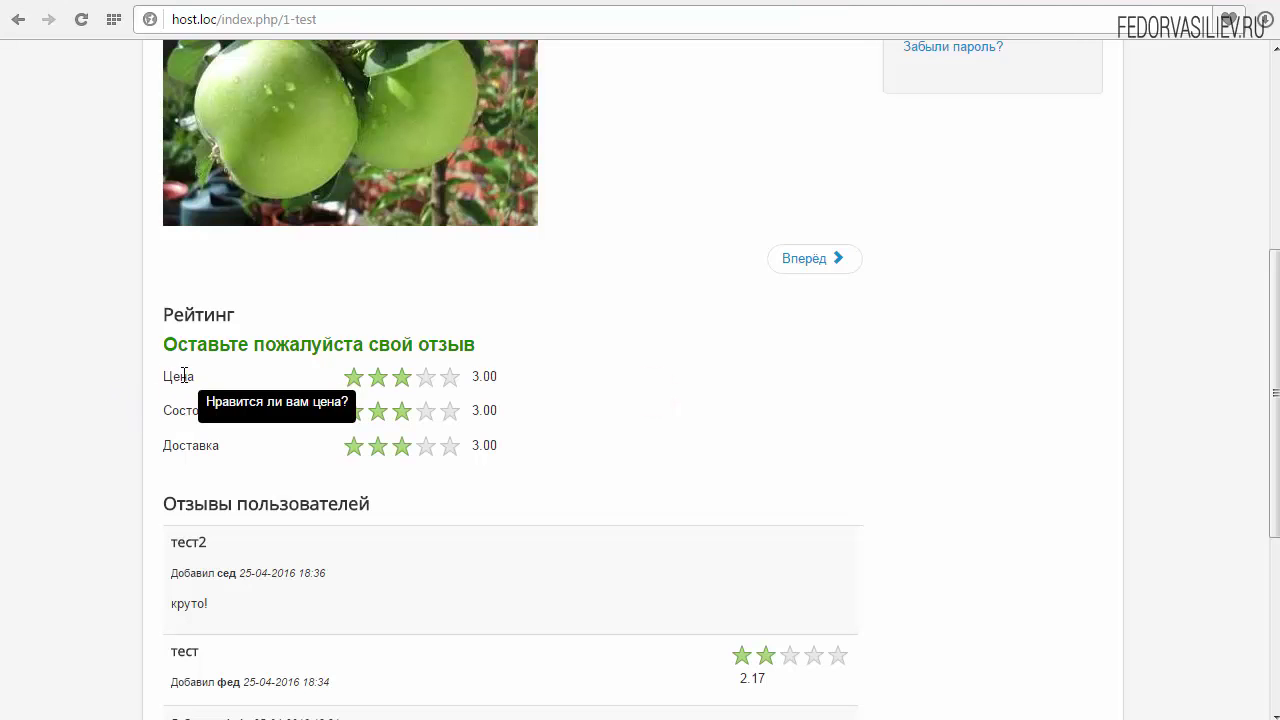
{"action": "mouse_move", "coordinate": [228, 413]}
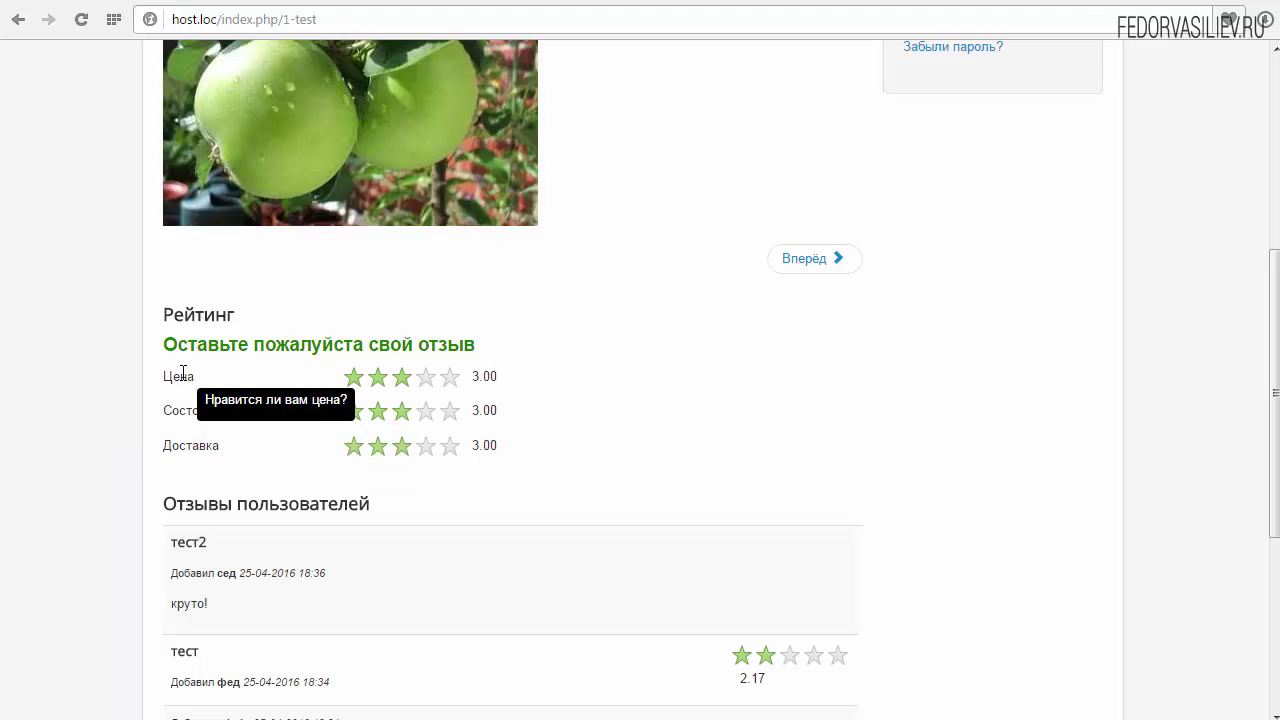
{"action": "mouse_move", "coordinate": [183, 414]}
{"action": "mouse_move", "coordinate": [184, 443]}
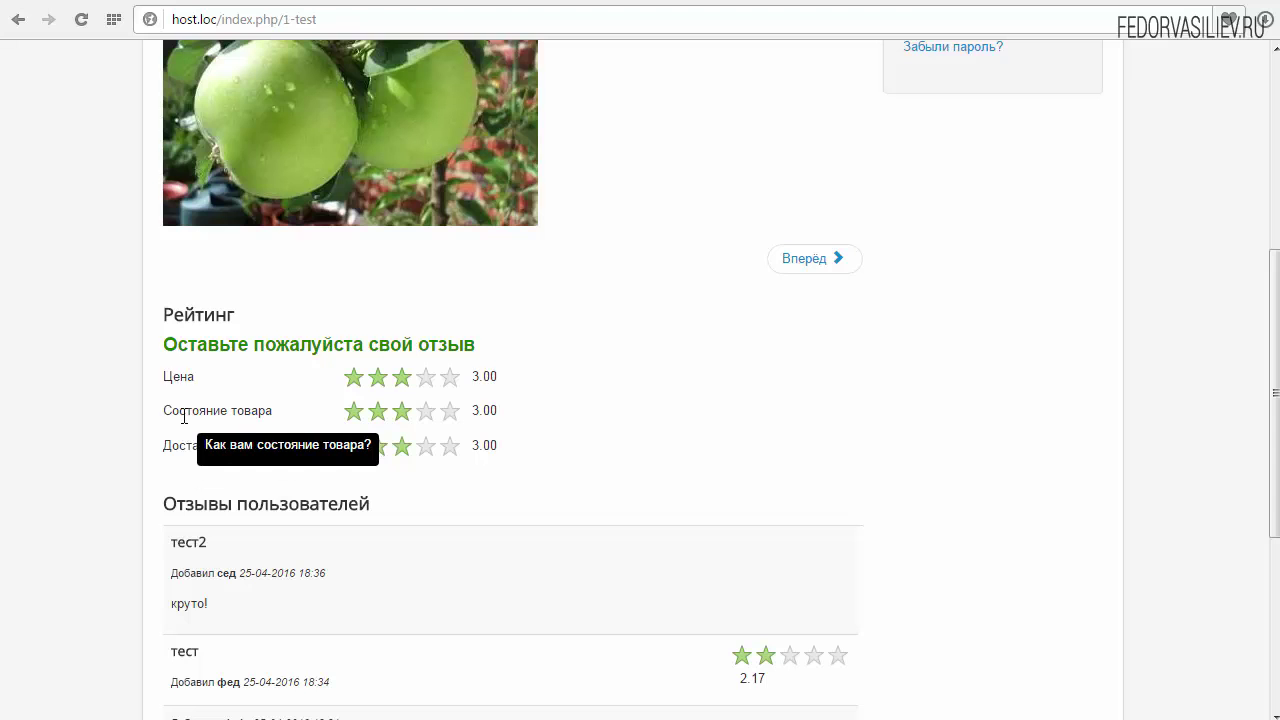
{"action": "left_click", "coordinate": [1100, 3]}
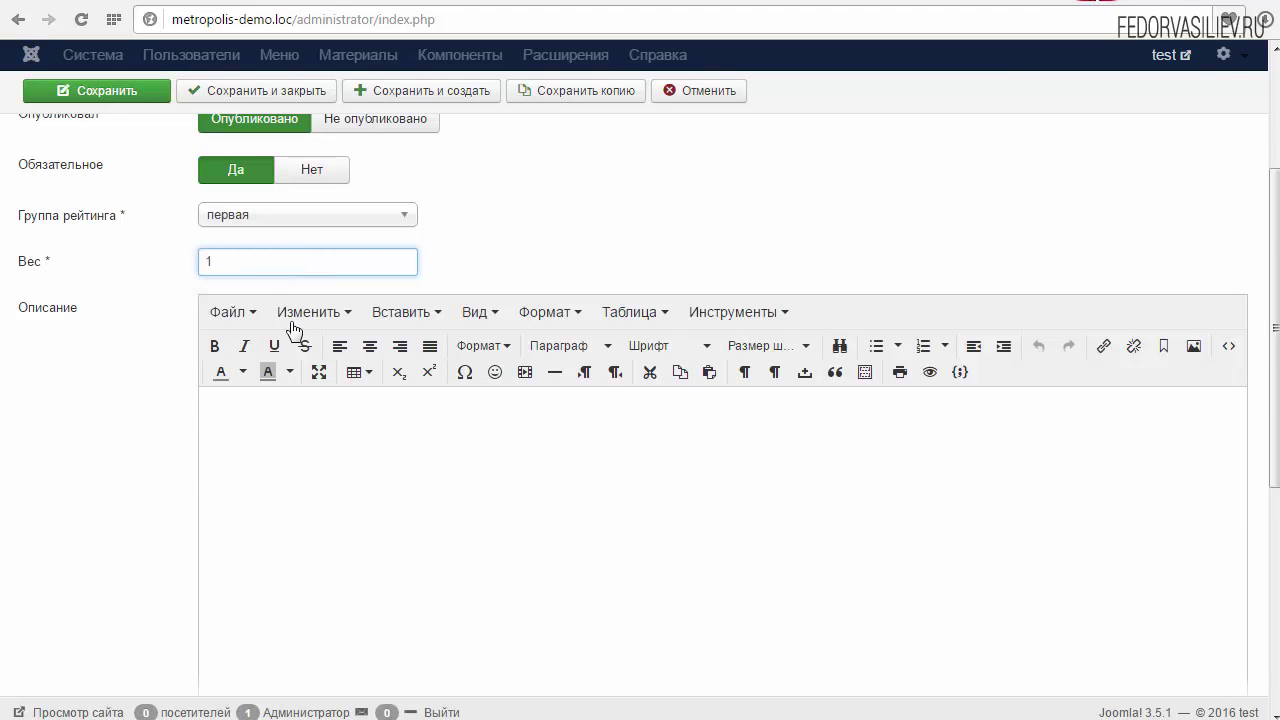
{"action": "left_click", "coordinate": [995, 3]}
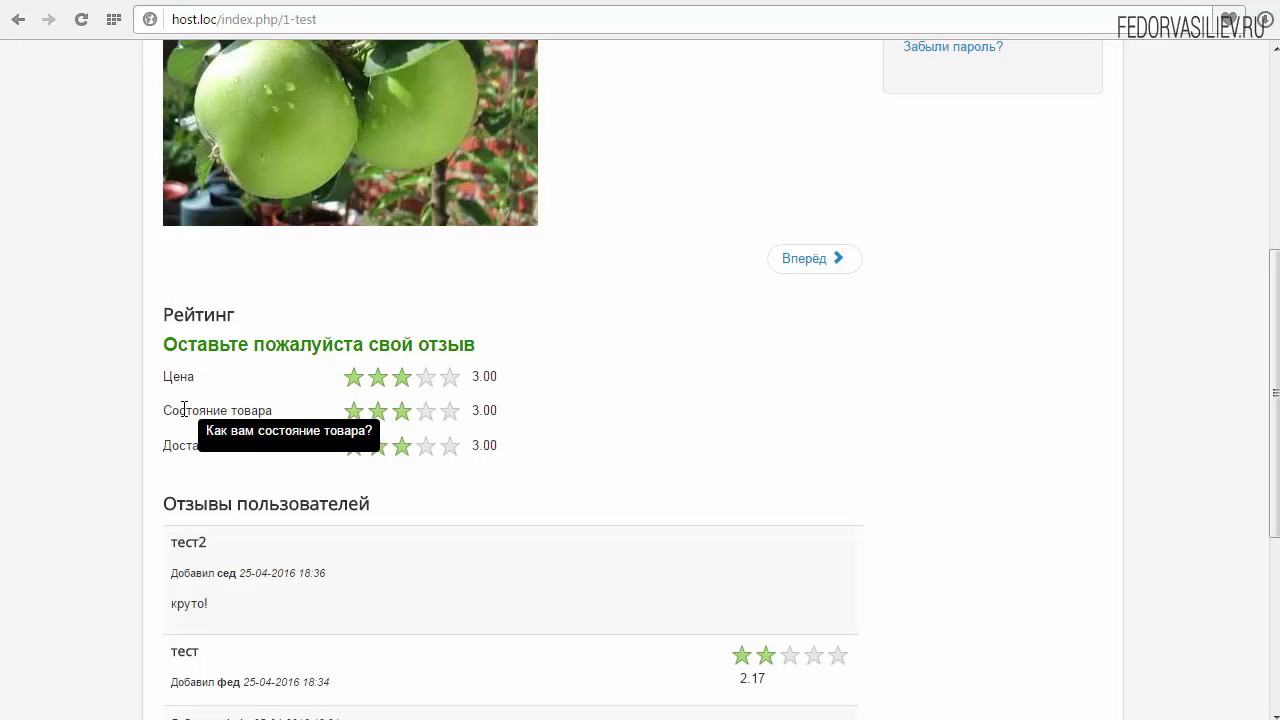
{"action": "left_click", "coordinate": [1088, 3]}
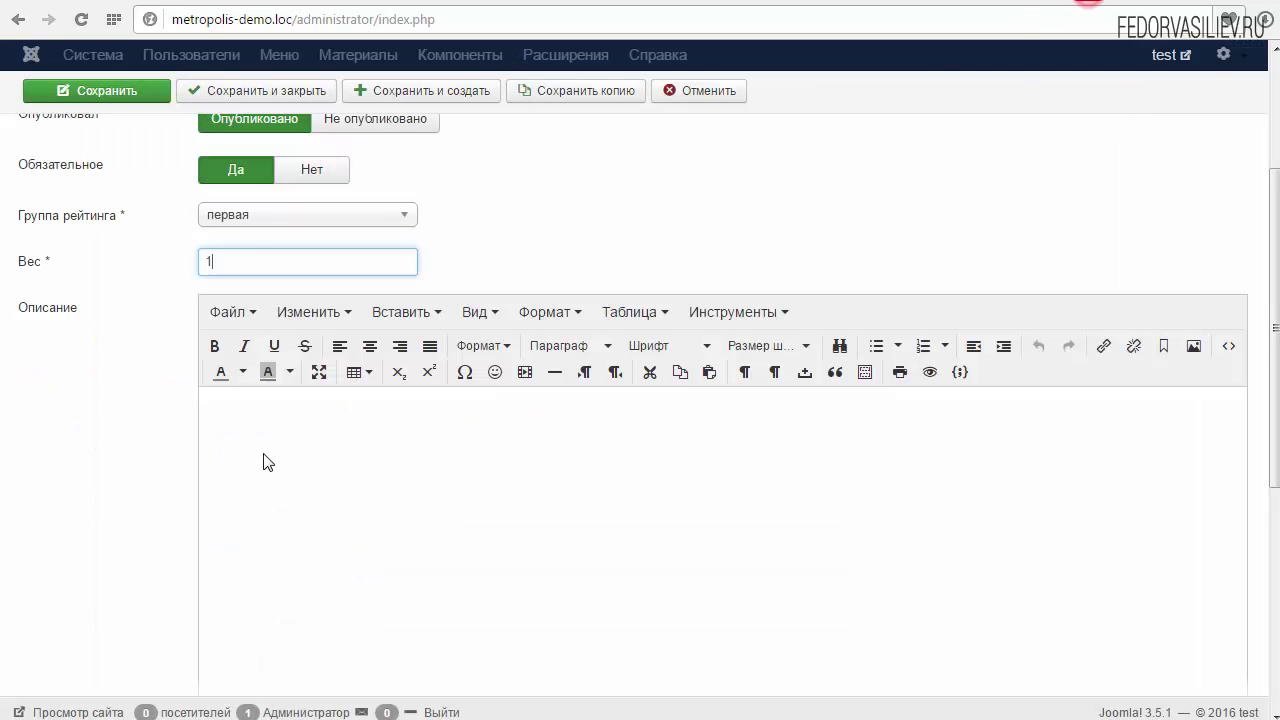
- Check the remaining fields of the "Цена" criterion and save it with an empty description
{"action": "left_click", "coordinate": [264, 454]}
{"action": "scroll", "coordinate": [460, 428], "scroll_direction": "down", "scroll_amount": 3}
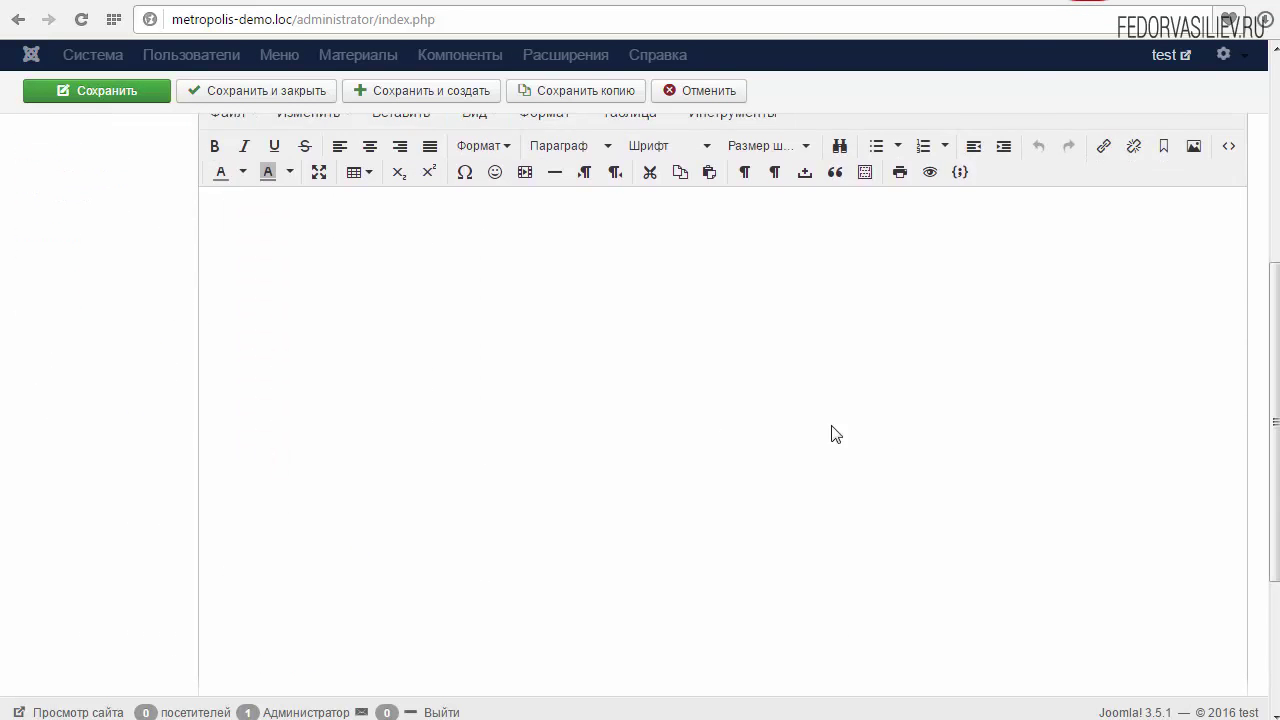
{"action": "scroll", "coordinate": [771, 446], "scroll_direction": "down", "scroll_amount": 2}
{"action": "scroll", "coordinate": [771, 446], "scroll_direction": "up", "scroll_amount": 4}
{"action": "scroll", "coordinate": [771, 446], "scroll_direction": "down", "scroll_amount": 4}
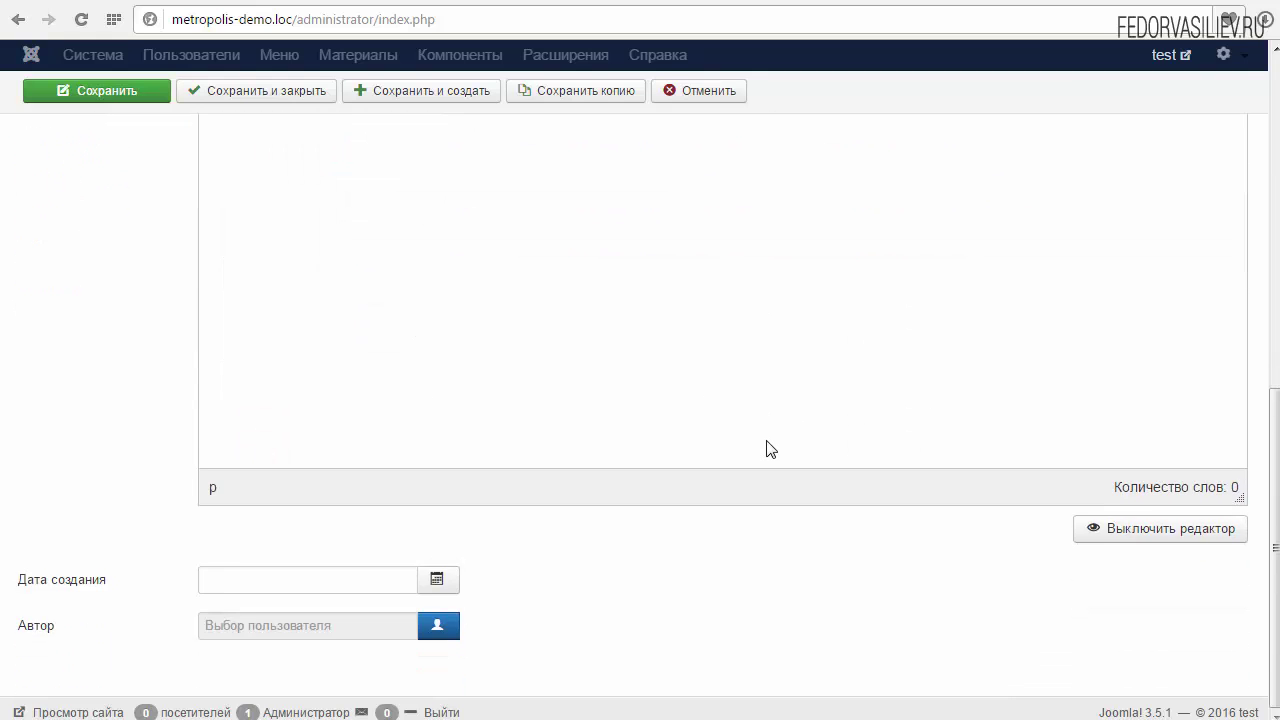
{"action": "scroll", "coordinate": [425, 500], "scroll_direction": "up", "scroll_amount": 7}
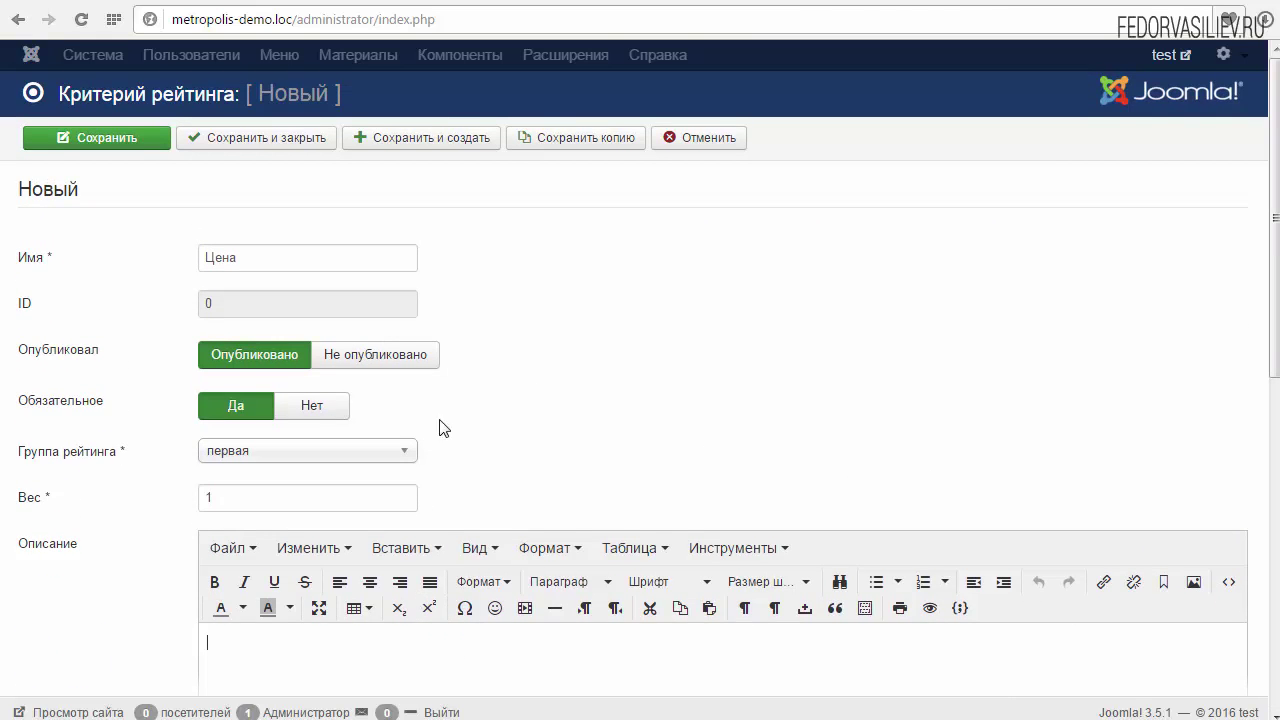
{"action": "scroll", "coordinate": [452, 429], "scroll_direction": "down", "scroll_amount": 5}
{"action": "scroll", "coordinate": [563, 420], "scroll_direction": "down", "scroll_amount": 2}
{"action": "scroll", "coordinate": [643, 449], "scroll_direction": "up", "scroll_amount": 8}
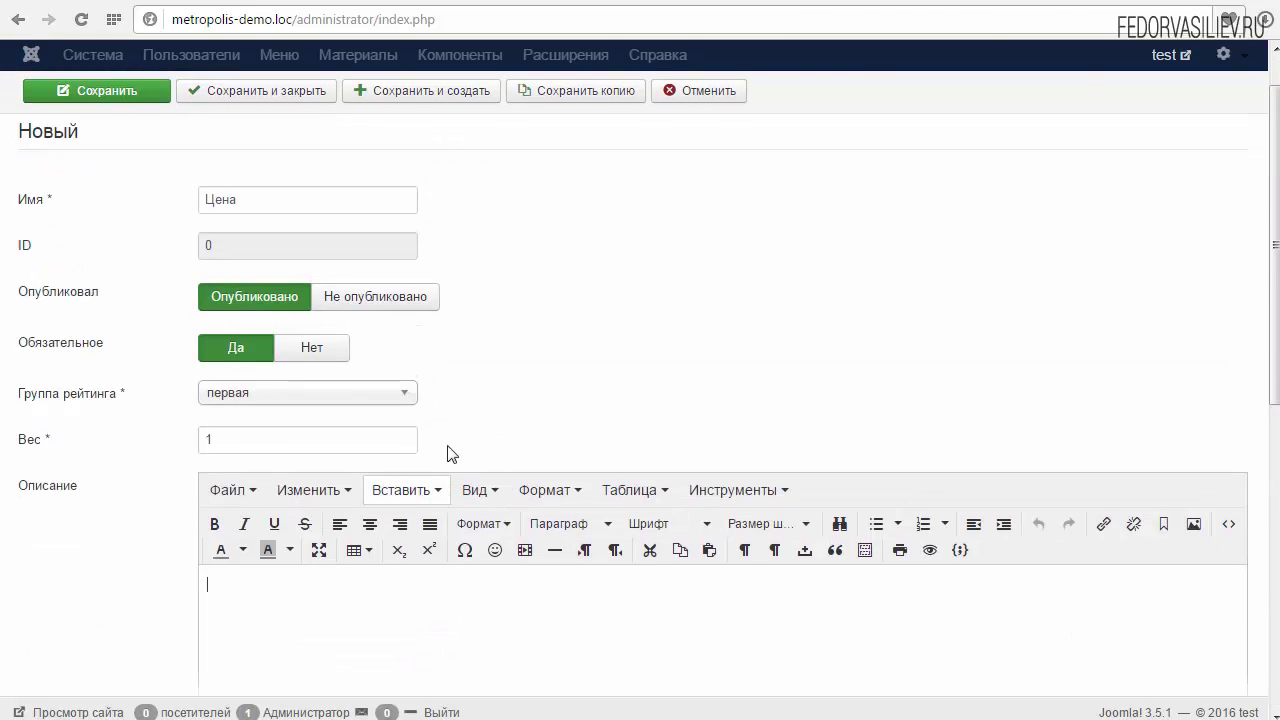
{"action": "left_click", "coordinate": [98, 136]}
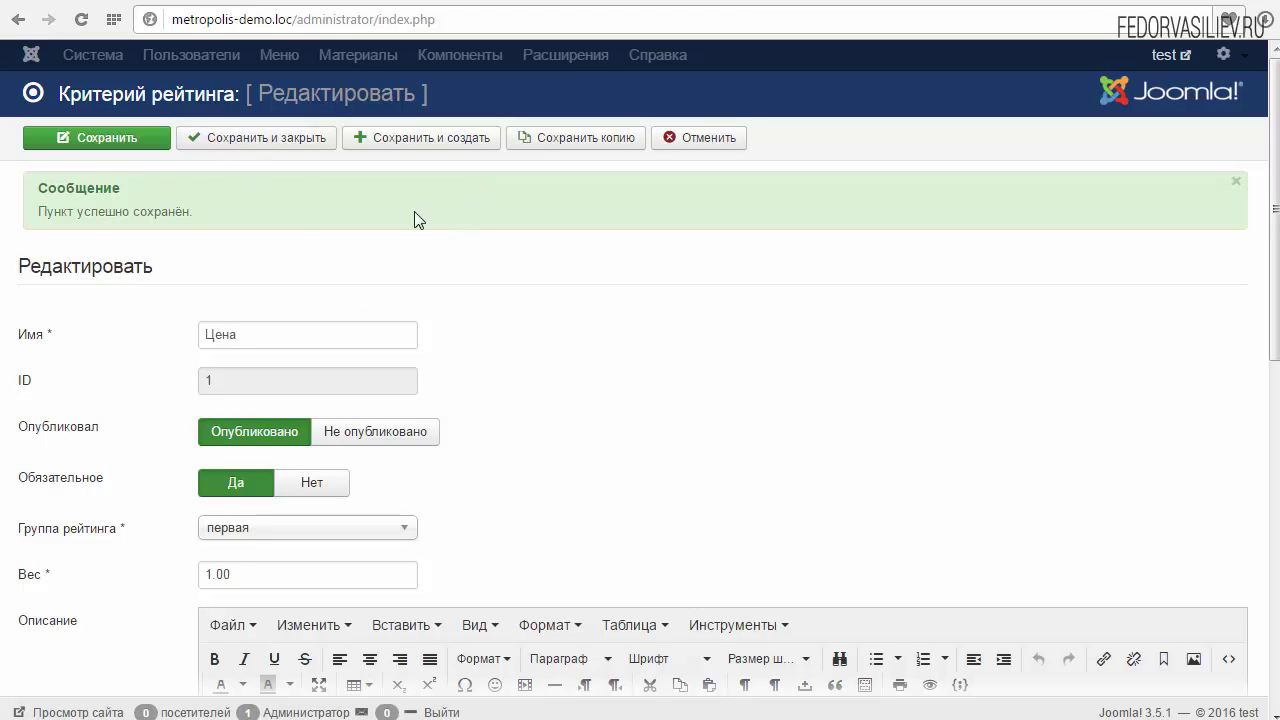
- Save a copy of the "Цена" criterion, rename the copy "Состояние товара" and save it
{"action": "left_click", "coordinate": [570, 143]}
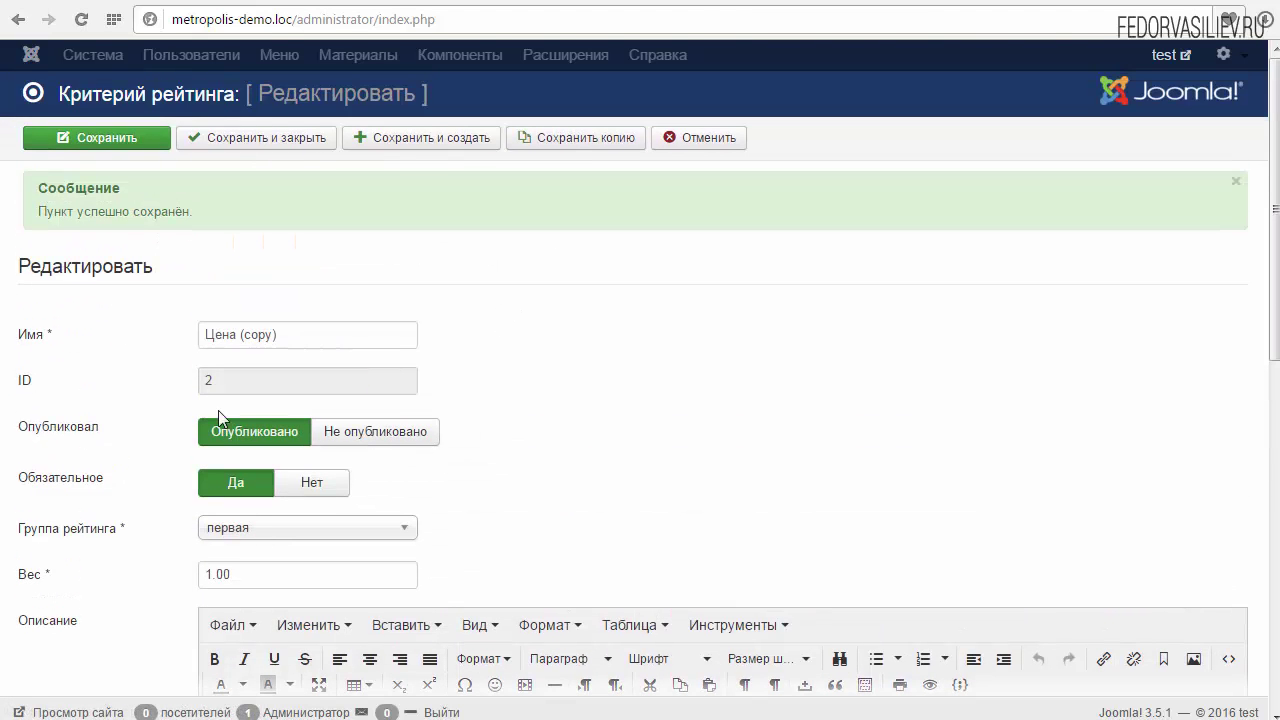
{"action": "left_click", "coordinate": [36, 322]}
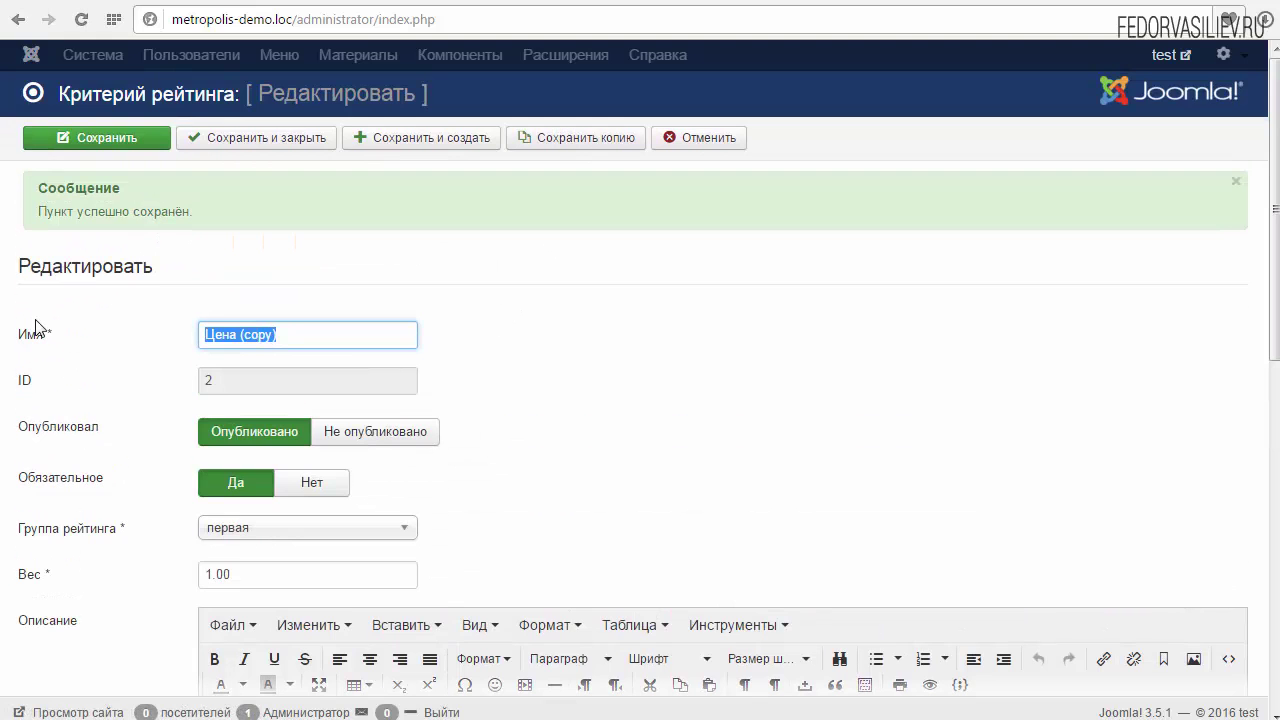
{"action": "left_click", "coordinate": [311, 331]}
{"action": "triple_click", "coordinate": [309, 329]}
{"action": "right_click", "coordinate": [230, 338]}
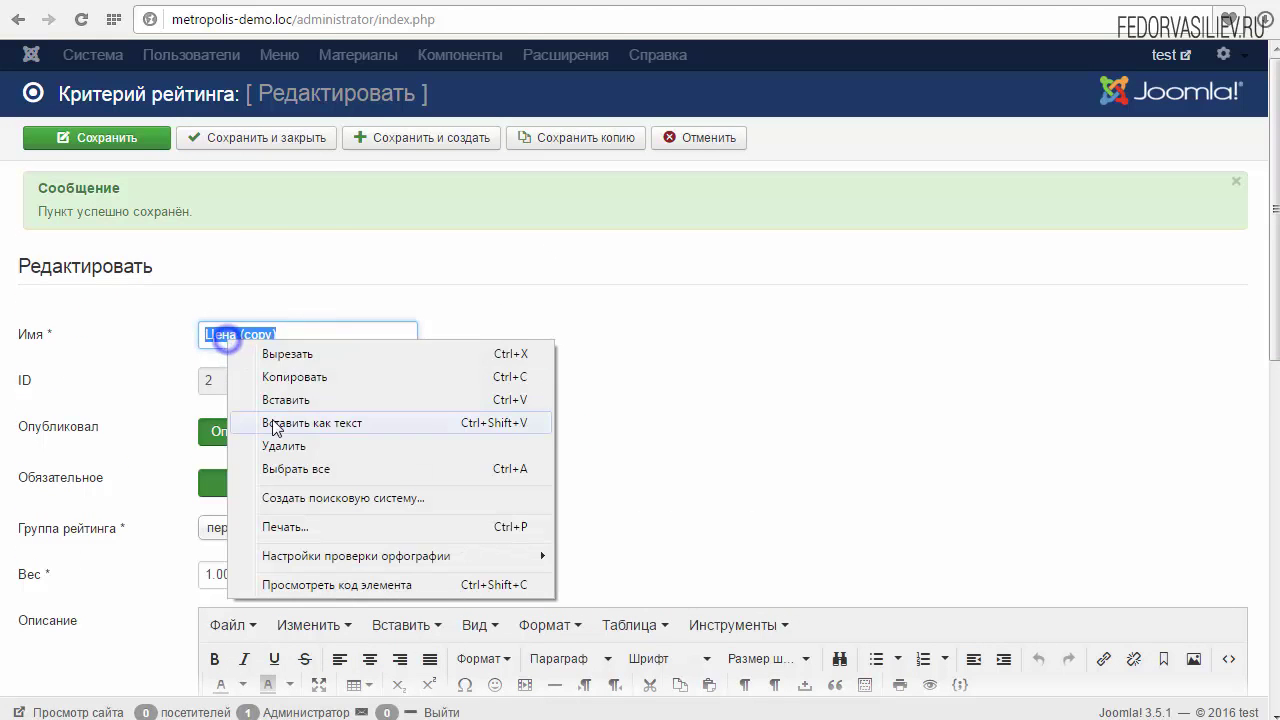
{"action": "left_click", "coordinate": [281, 403]}
{"action": "left_click", "coordinate": [578, 393]}
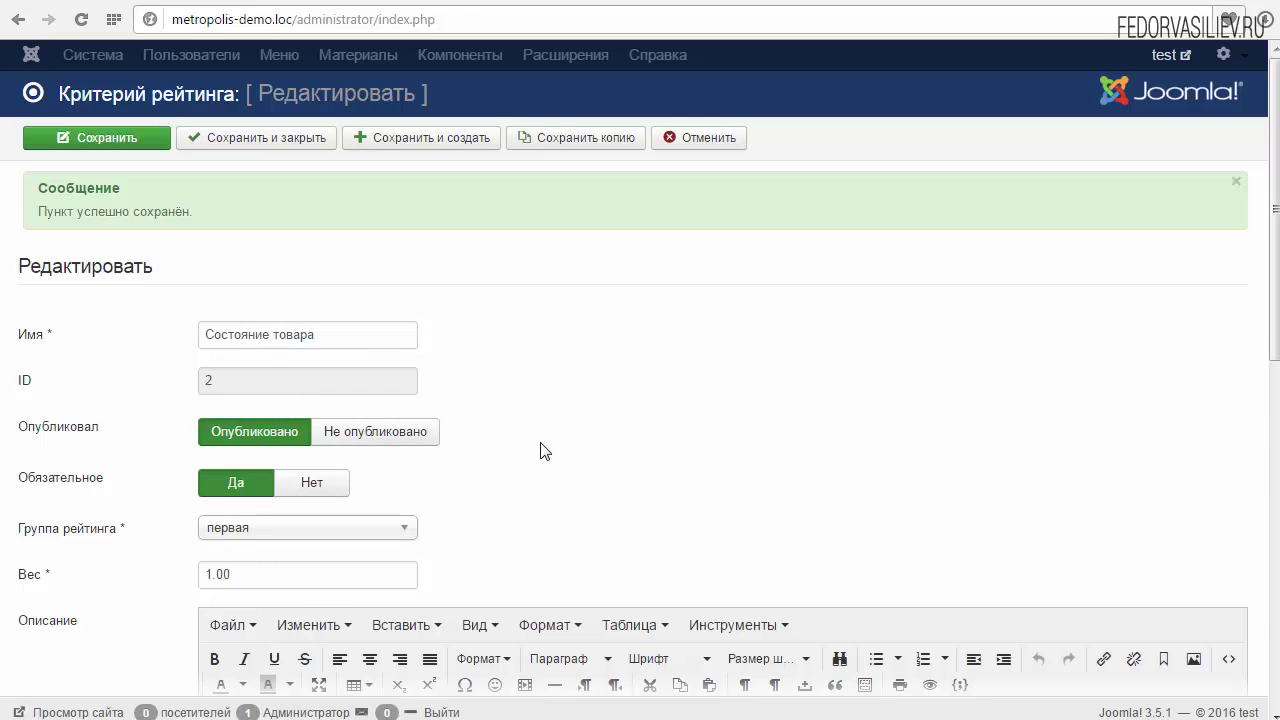
{"action": "scroll", "coordinate": [540, 445], "scroll_direction": "down", "scroll_amount": 2}
{"action": "scroll", "coordinate": [530, 440], "scroll_direction": "down", "scroll_amount": 5}
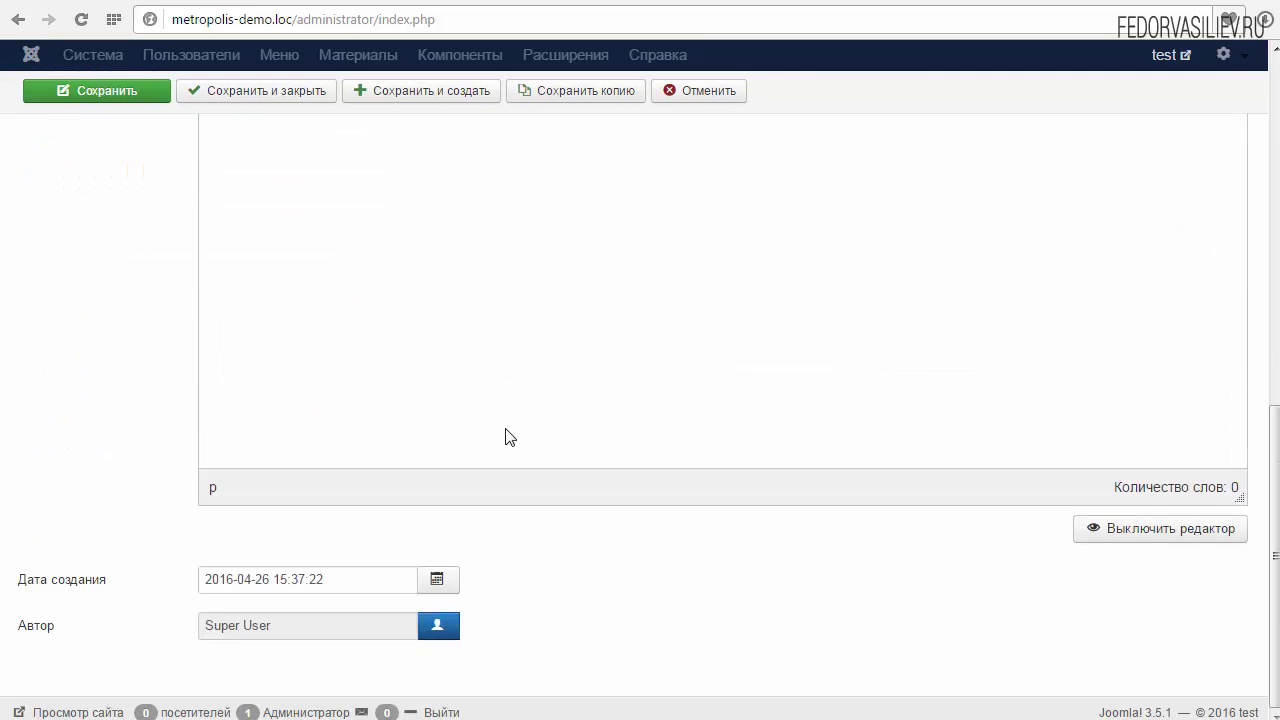
{"action": "scroll", "coordinate": [505, 437], "scroll_direction": "up", "scroll_amount": 7}
{"action": "left_click", "coordinate": [110, 90]}
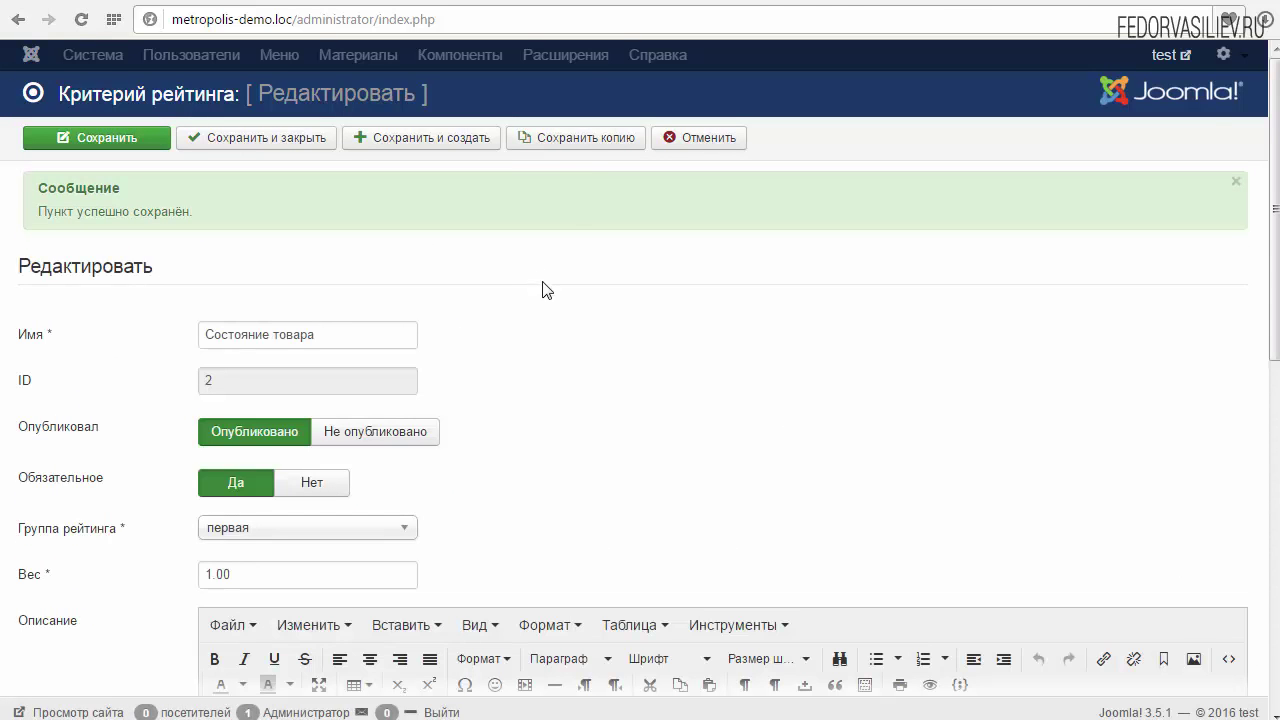
- Copy the "Состояние товара" criterion as "Доставка", save and close it, and sort the criteria list by Порядок
{"action": "left_click", "coordinate": [567, 141]}
{"action": "triple_click", "coordinate": [371, 333]}
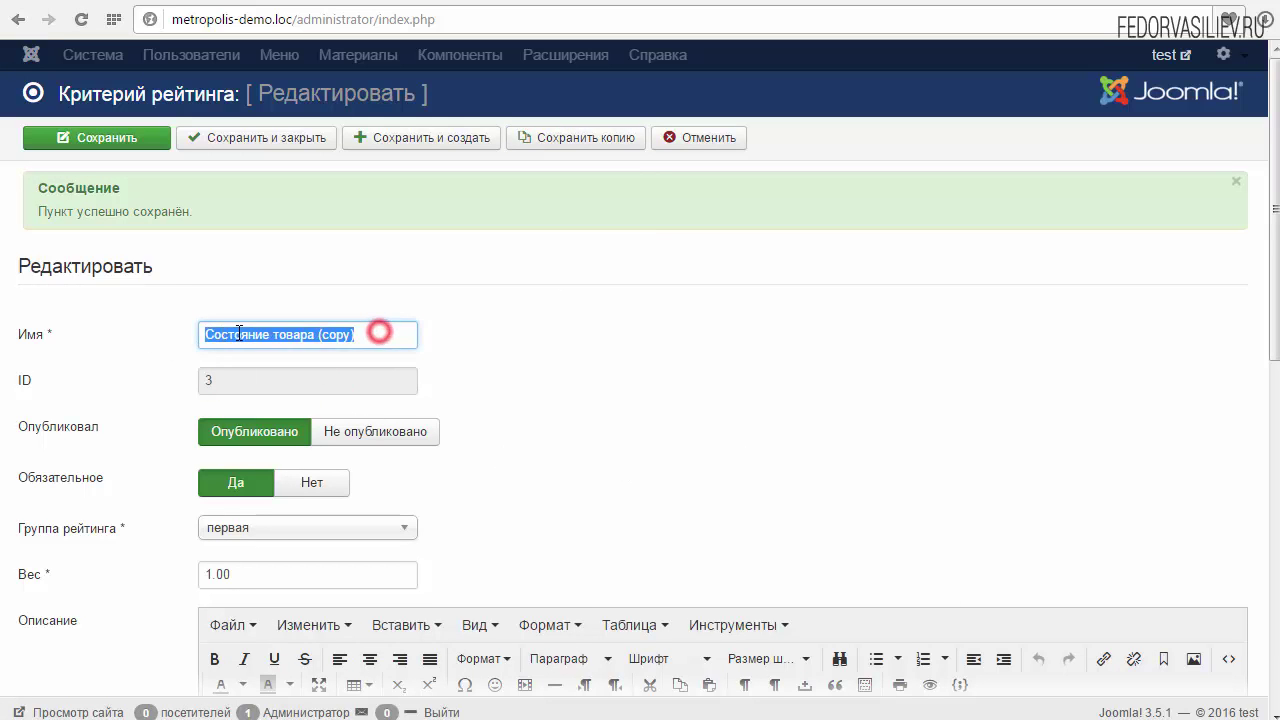
{"action": "right_click", "coordinate": [237, 334]}
{"action": "left_click", "coordinate": [293, 393]}
{"action": "scroll", "coordinate": [689, 397], "scroll_direction": "down", "scroll_amount": 1}
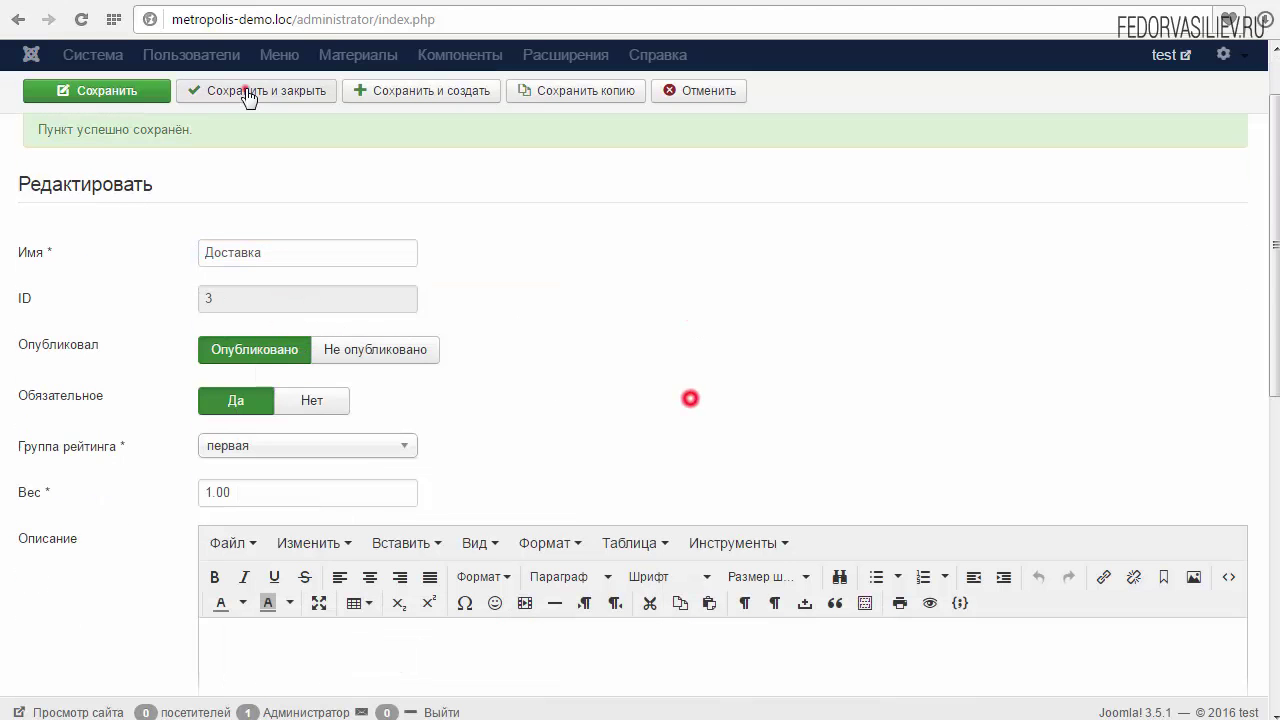
{"action": "left_click", "coordinate": [250, 91]}
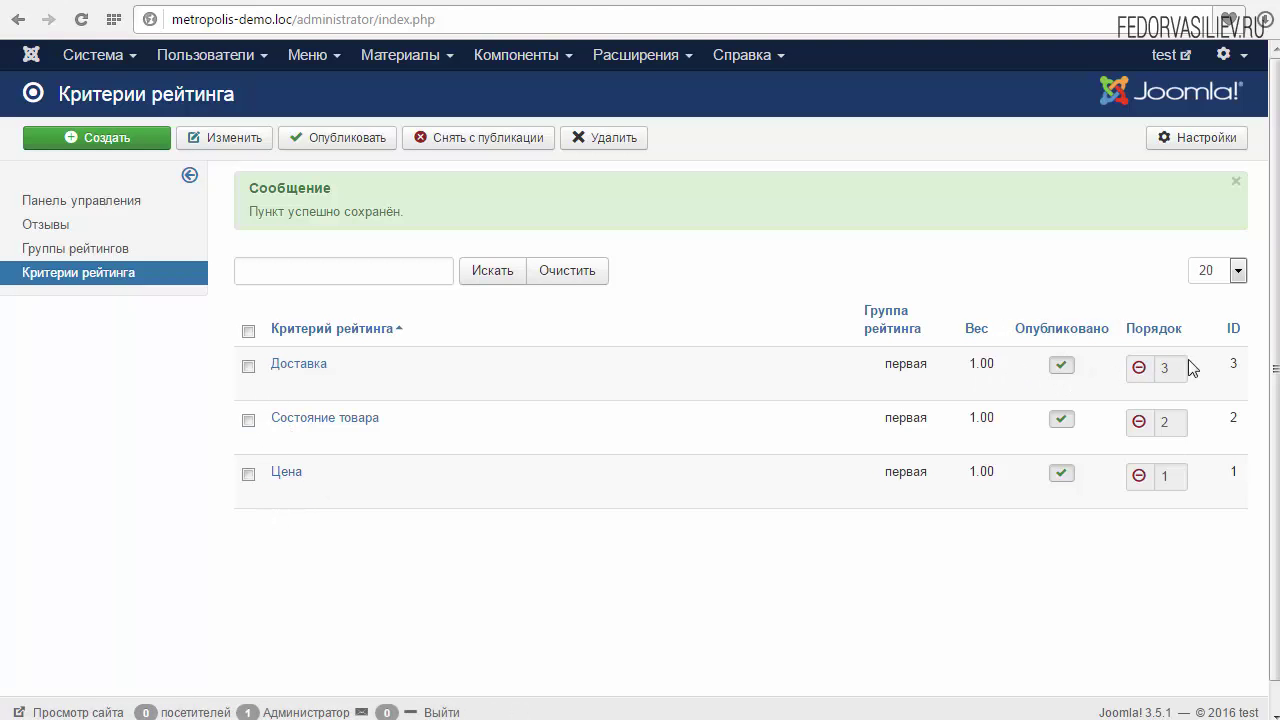
{"action": "left_click", "coordinate": [1156, 329]}
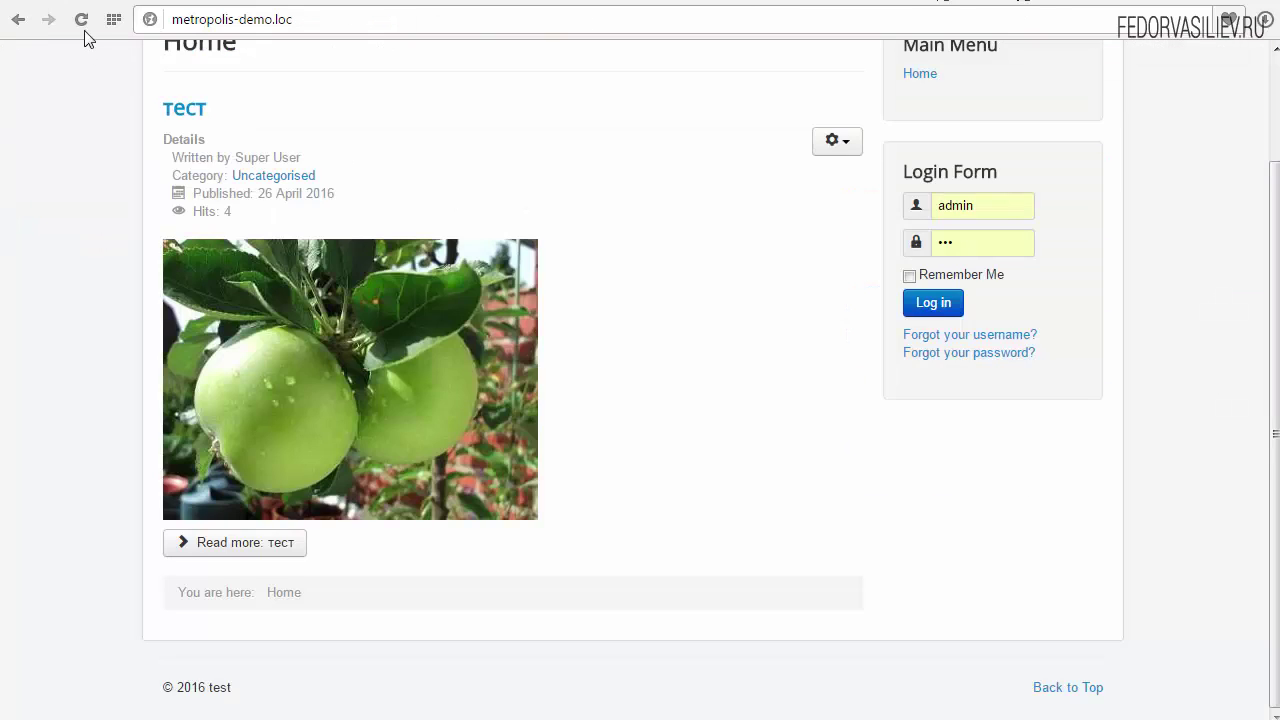
- Reload the metropolis-demo.loc home page and open the full "тест" article to check its rating criteria
{"action": "left_click", "coordinate": [81, 19]}
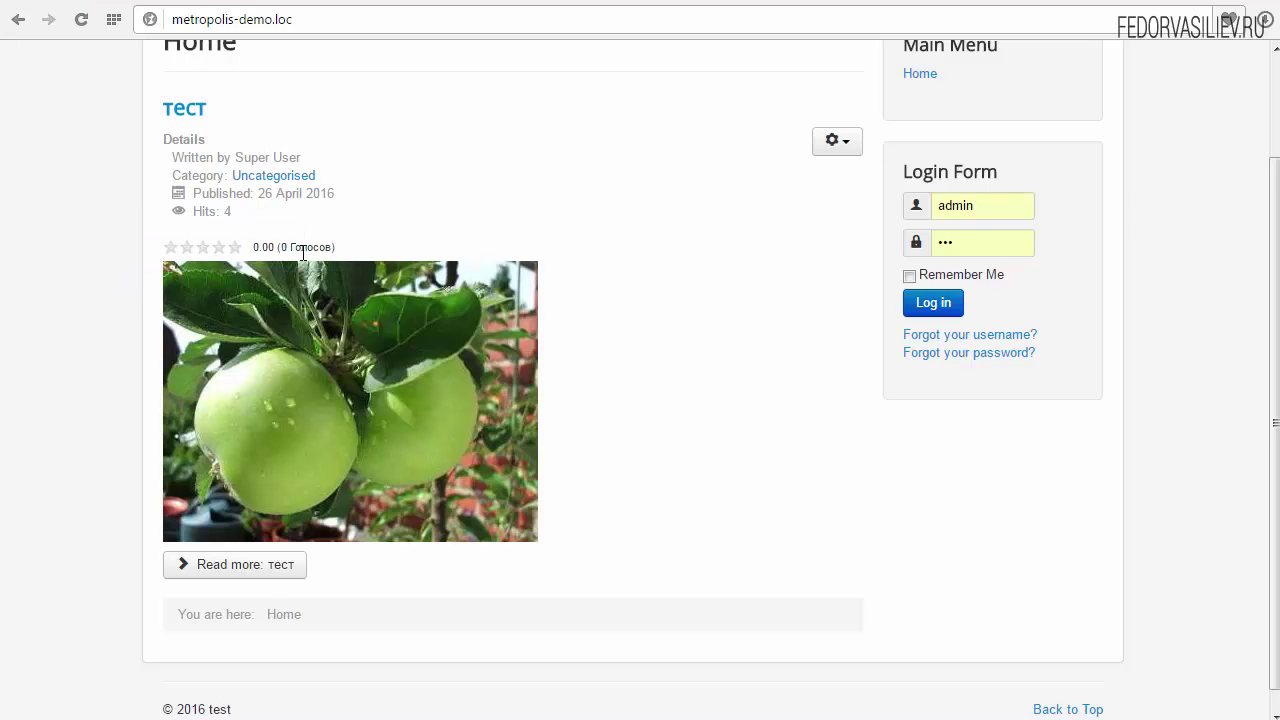
{"action": "left_click", "coordinate": [240, 568]}
{"action": "scroll", "coordinate": [500, 250], "scroll_direction": "down", "scroll_amount": 4}
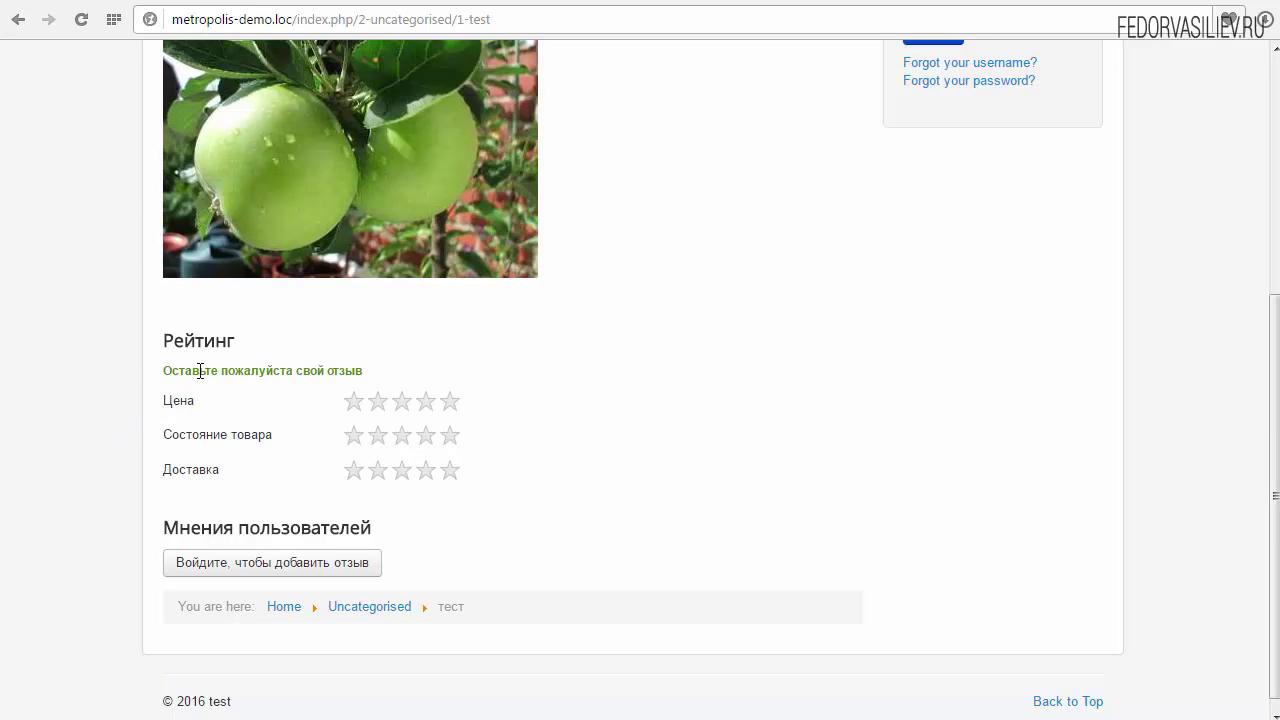
- Examine the Цена, Состояние товара and Доставка criteria and the review section under the "тест" article
{"action": "double_click", "coordinate": [197, 405]}
{"action": "left_click_drag", "start_coordinate": [179, 434], "coordinate": [272, 434]}
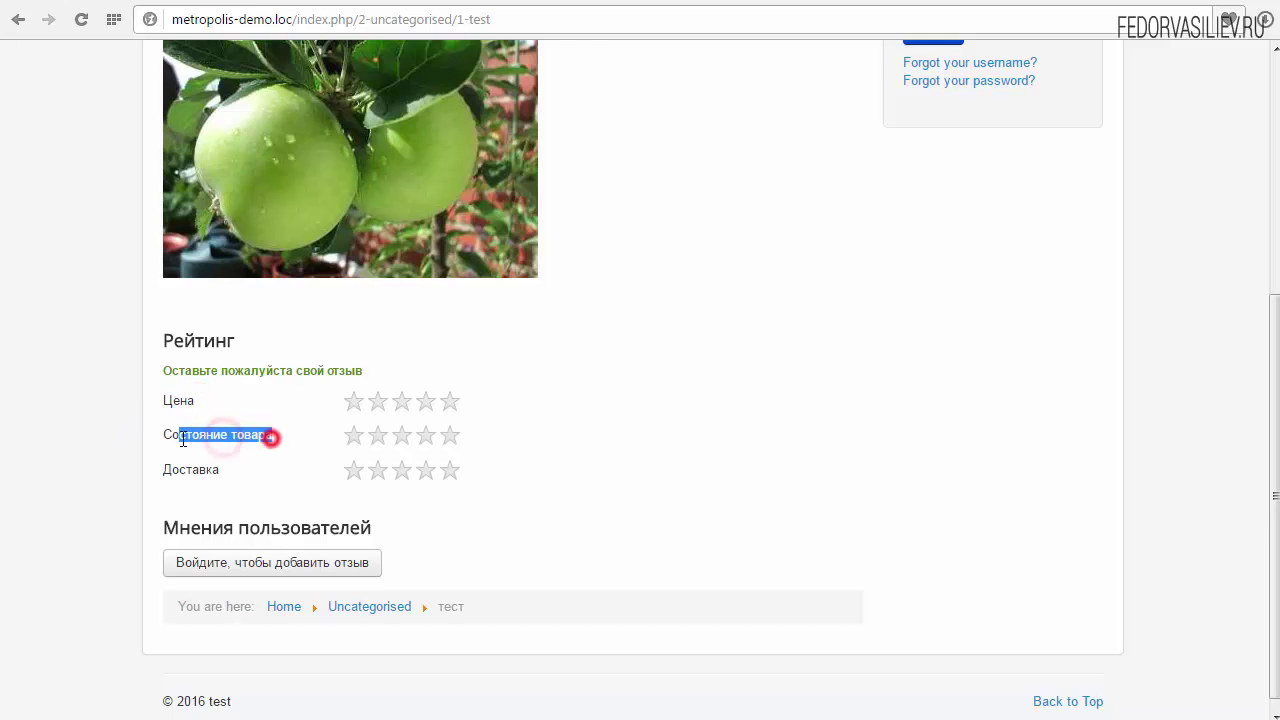
{"action": "left_click_drag", "start_coordinate": [222, 470], "coordinate": [172, 470]}
{"action": "scroll", "coordinate": [549, 517], "scroll_direction": "down", "scroll_amount": 1}
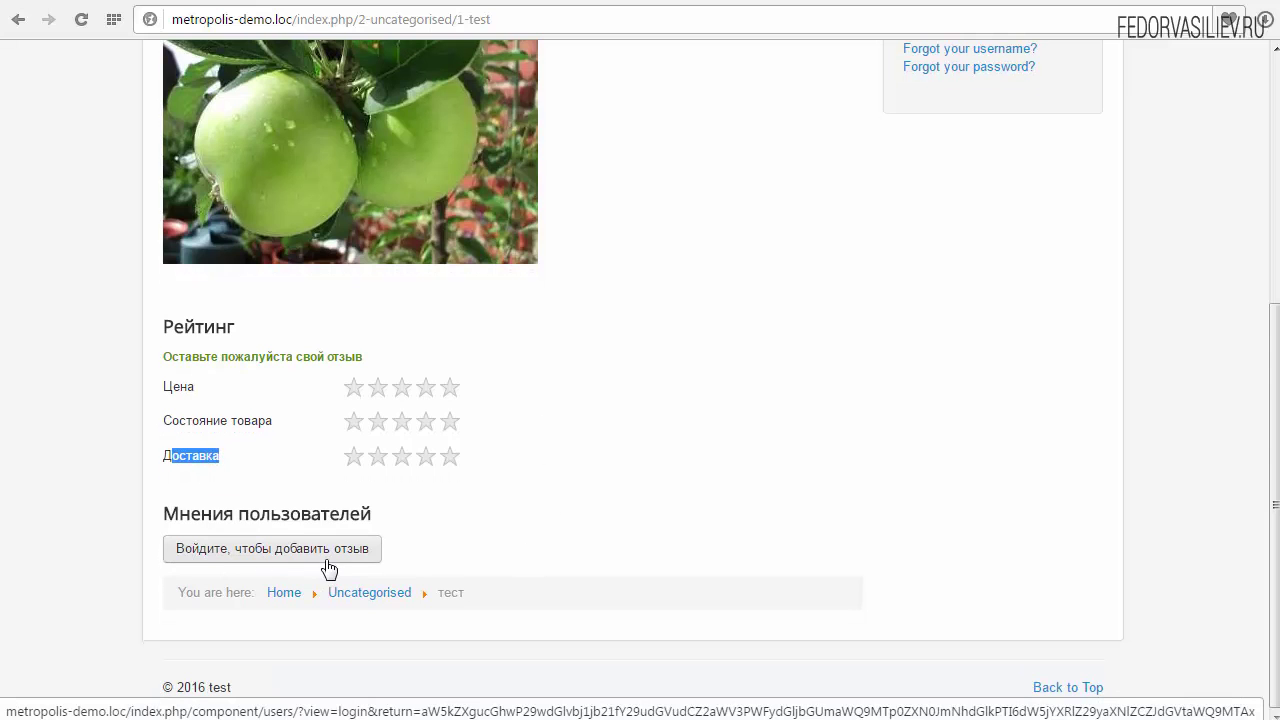
{"action": "scroll", "coordinate": [485, 532], "scroll_direction": "up", "scroll_amount": 2}
{"action": "left_click", "coordinate": [622, 496]}
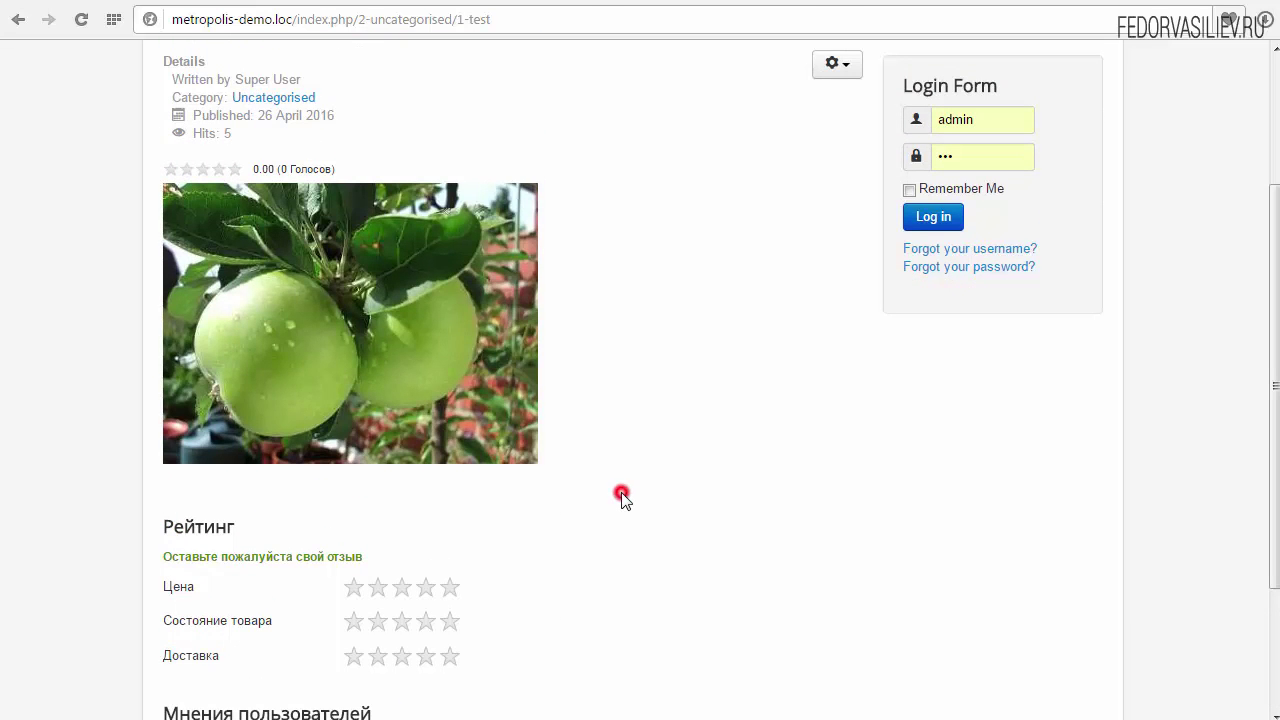
{"action": "scroll", "coordinate": [622, 497], "scroll_direction": "up", "scroll_amount": 3}
{"action": "scroll", "coordinate": [622, 497], "scroll_direction": "down", "scroll_amount": 4}
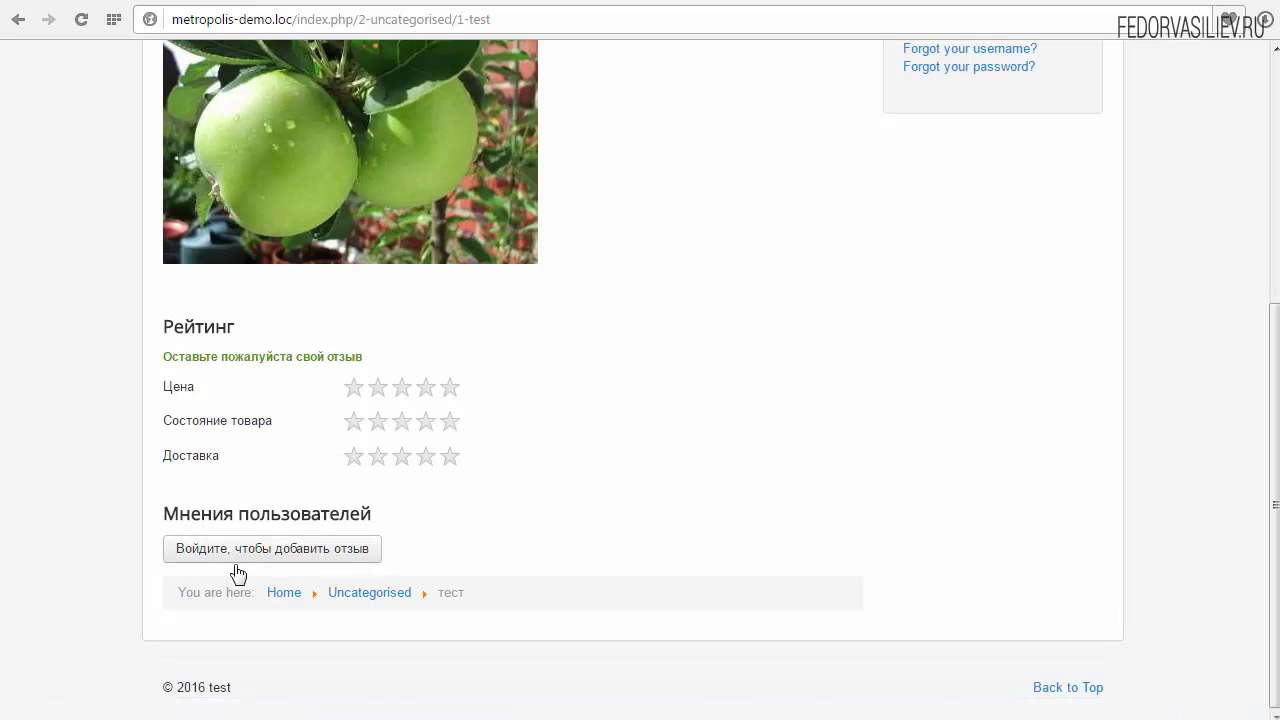
- Log in to the site with the prefilled credentials and open the form for adding a review to the article
{"action": "left_click", "coordinate": [207, 552]}
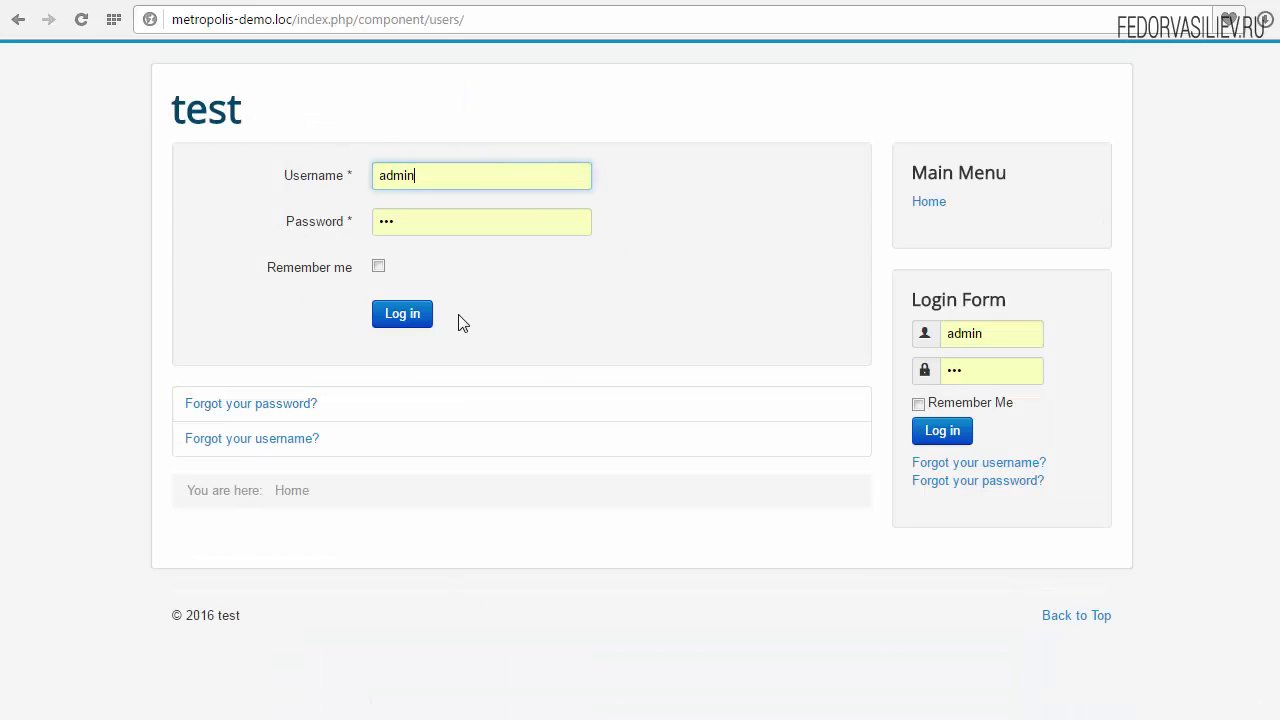
{"action": "left_click", "coordinate": [390, 314]}
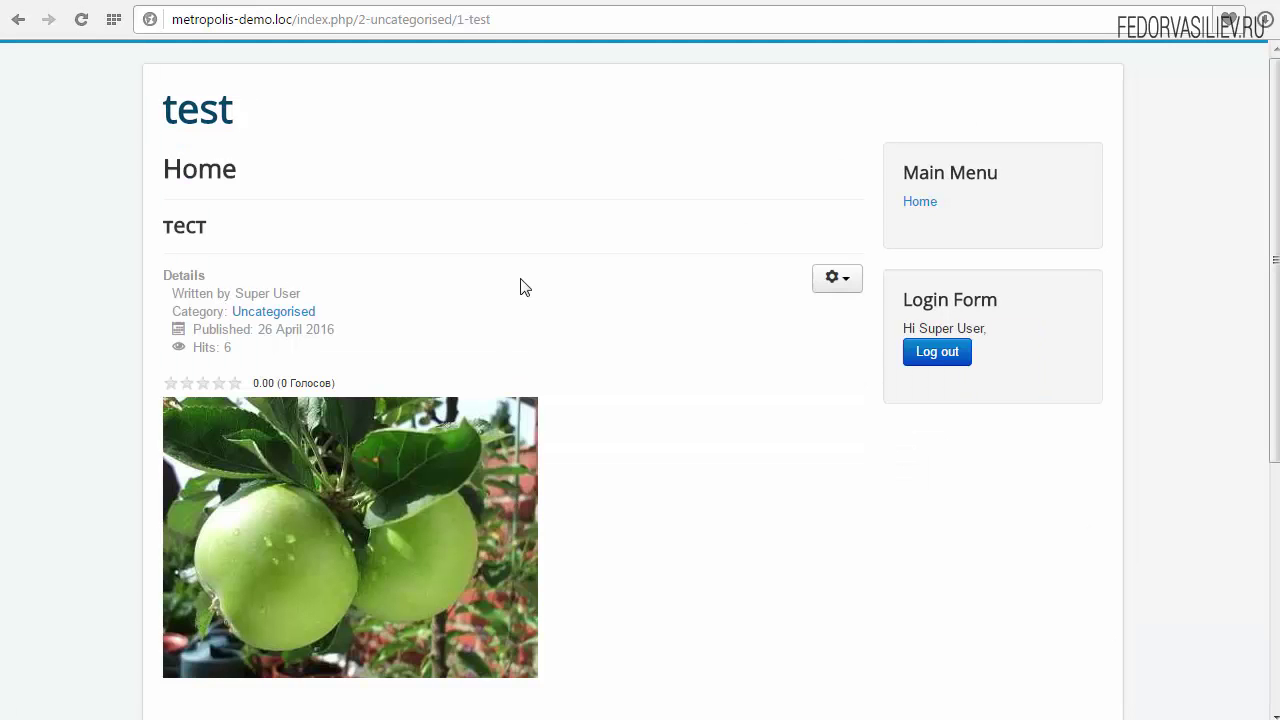
{"action": "scroll", "coordinate": [520, 287], "scroll_direction": "down", "scroll_amount": 4}
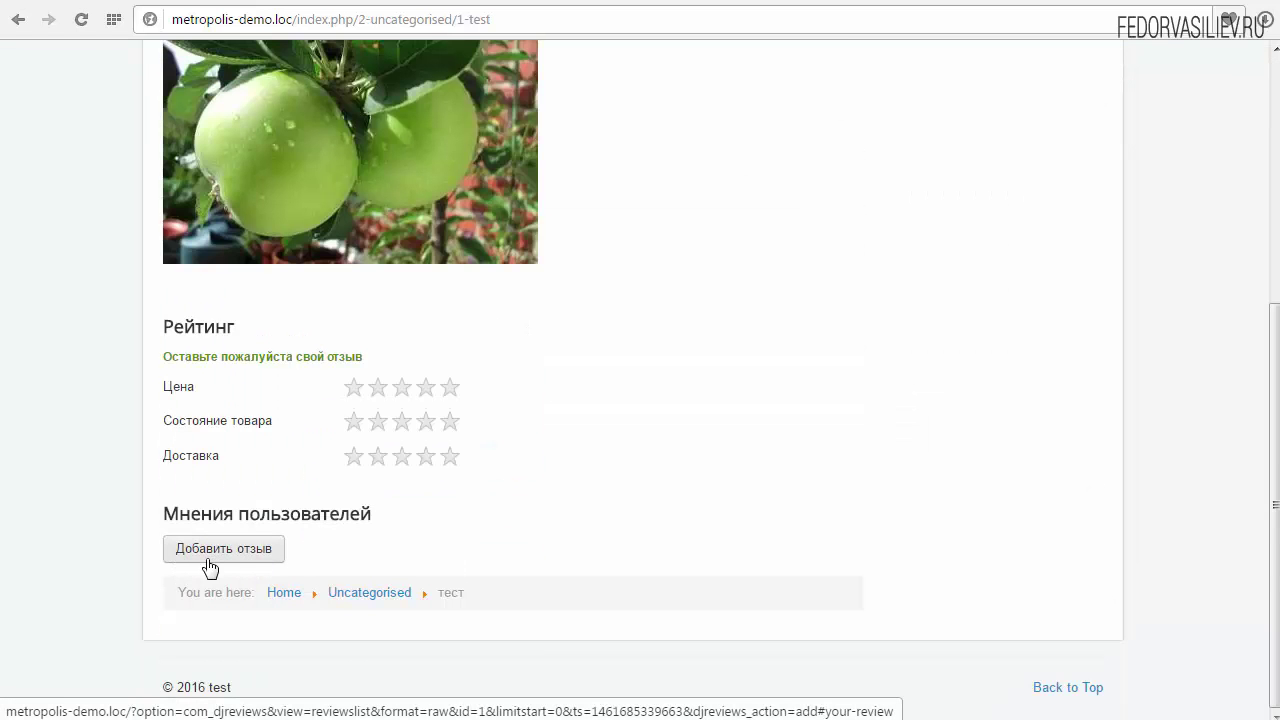
{"action": "left_click", "coordinate": [236, 550]}
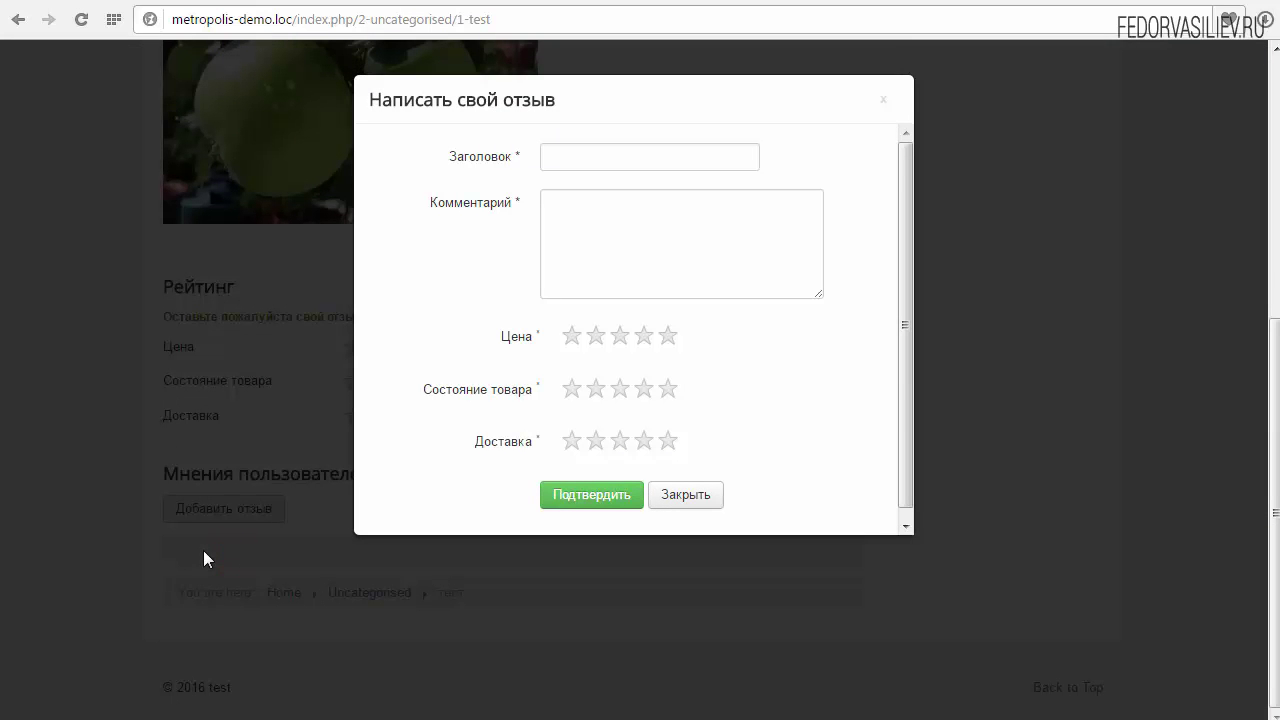
{"action": "left_click_drag", "start_coordinate": [903, 280], "coordinate": [898, 238]}
- Enter the review's title "тест" and the comment "отличный товар!"
{"action": "left_click", "coordinate": [568, 158]}
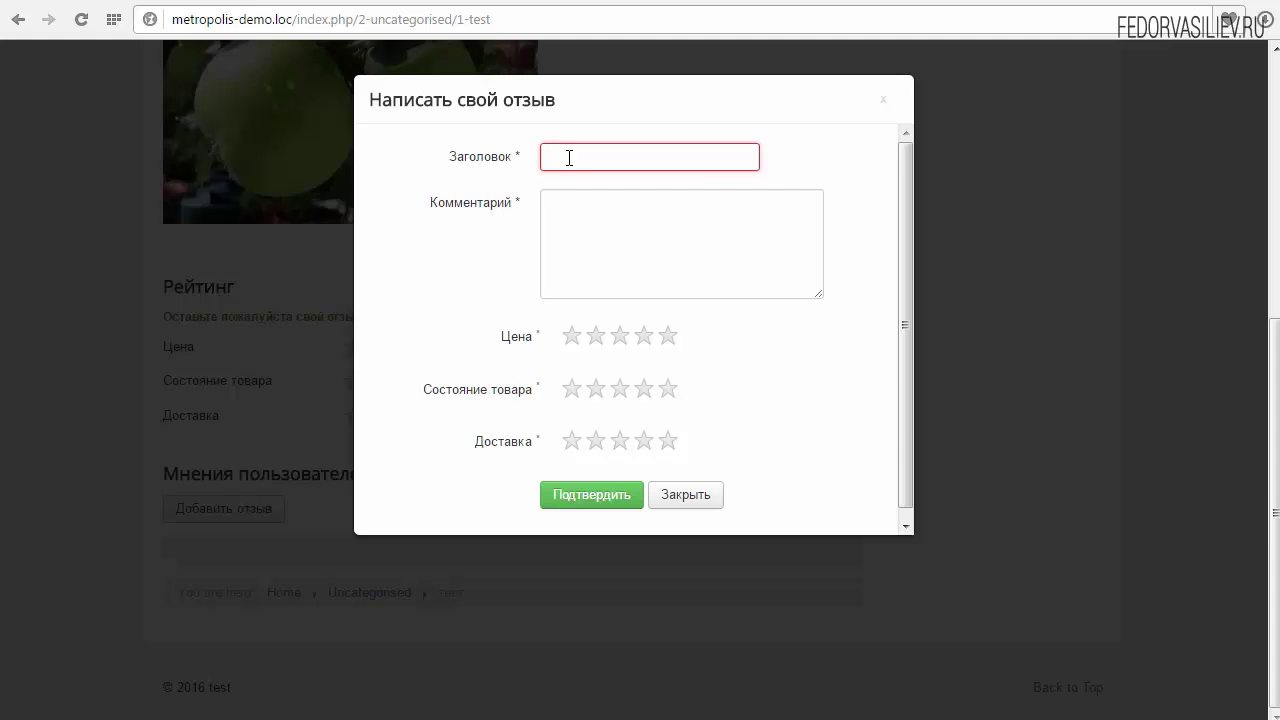
{"action": "type", "text": "тест"}
{"action": "left_click", "coordinate": [645, 240]}
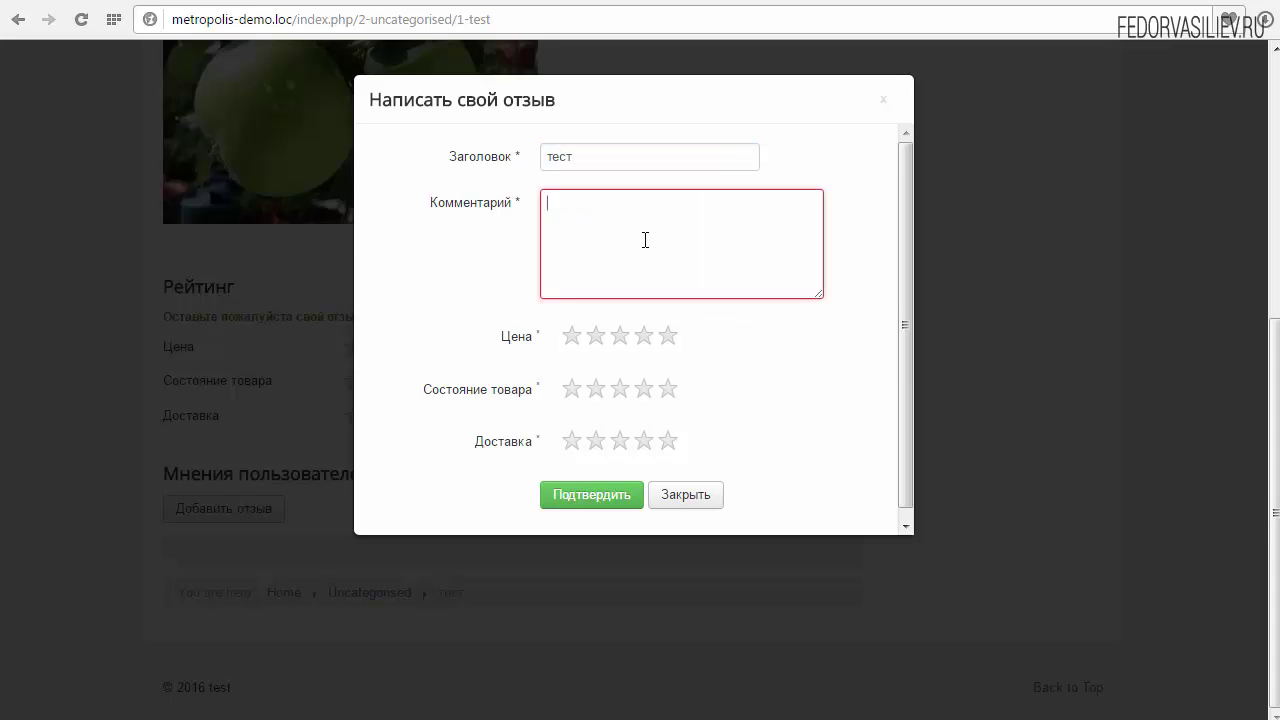
{"action": "type", "text": "от"}
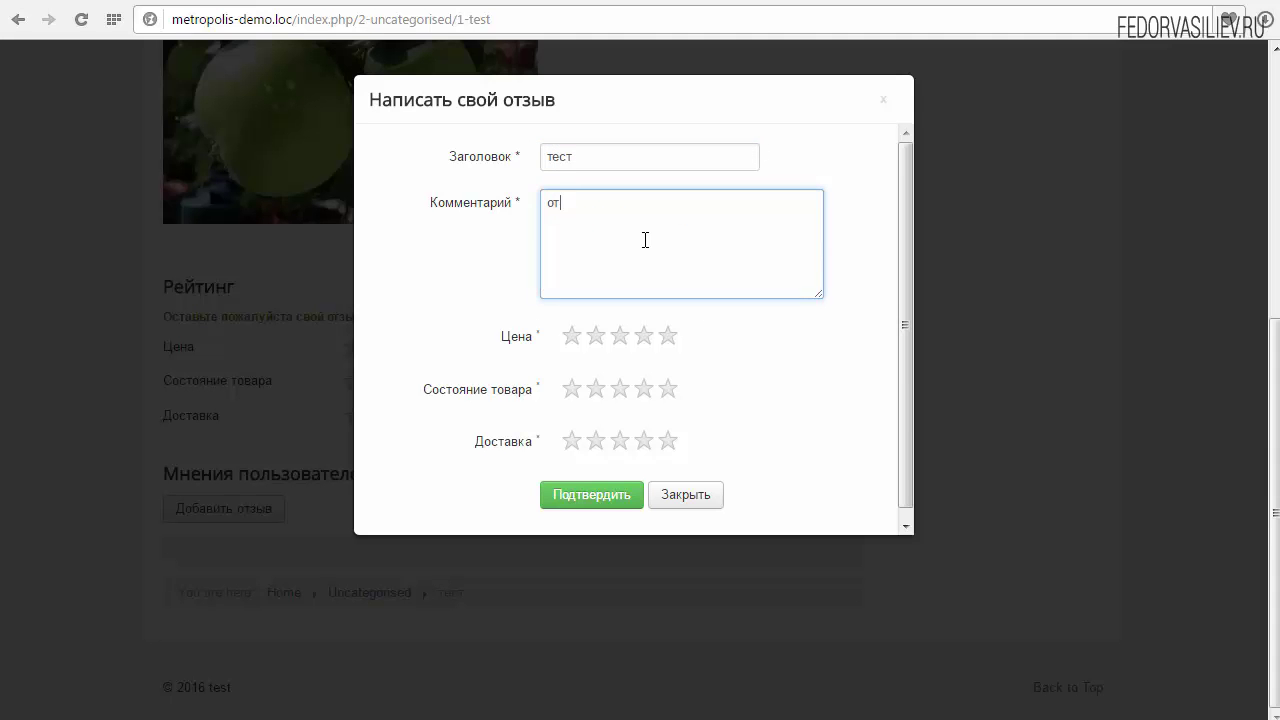
{"action": "type", "text": "личный товар!"}
- Rate Цена 3 stars, Состояние товара 4 stars and Доставка 2 stars, and submit the review
{"action": "left_click", "coordinate": [620, 338]}
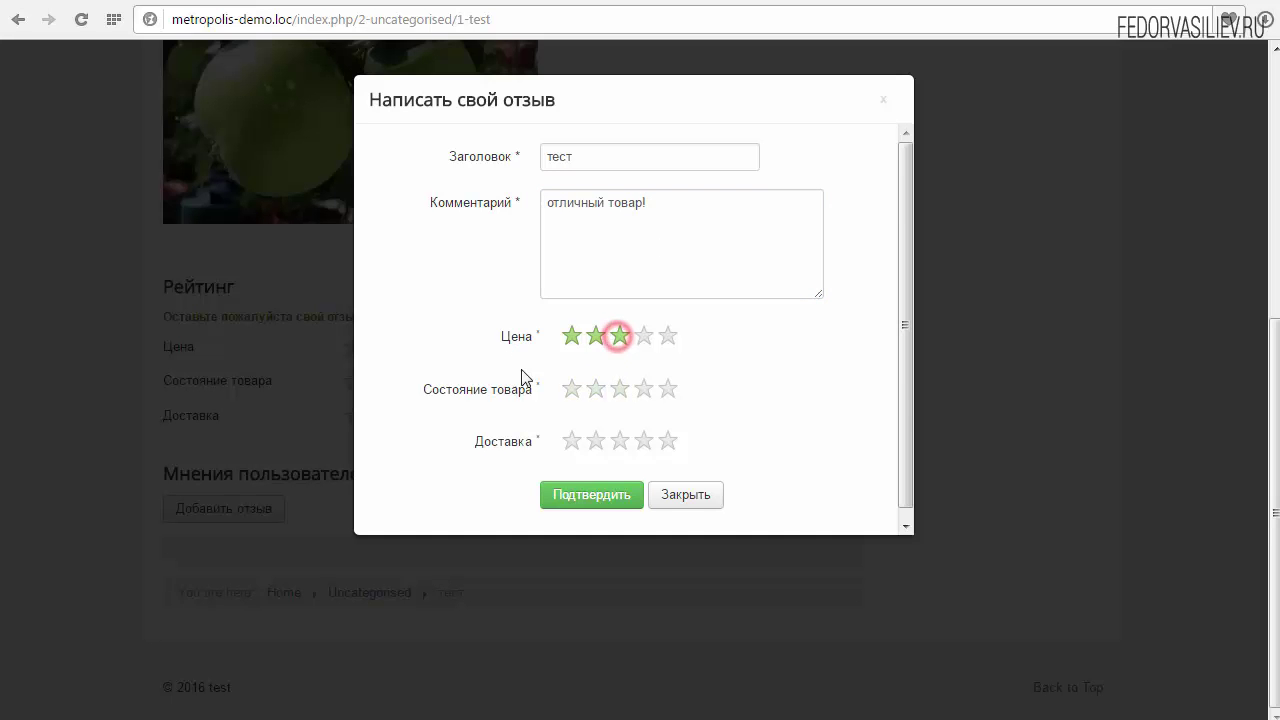
{"action": "left_click", "coordinate": [643, 394]}
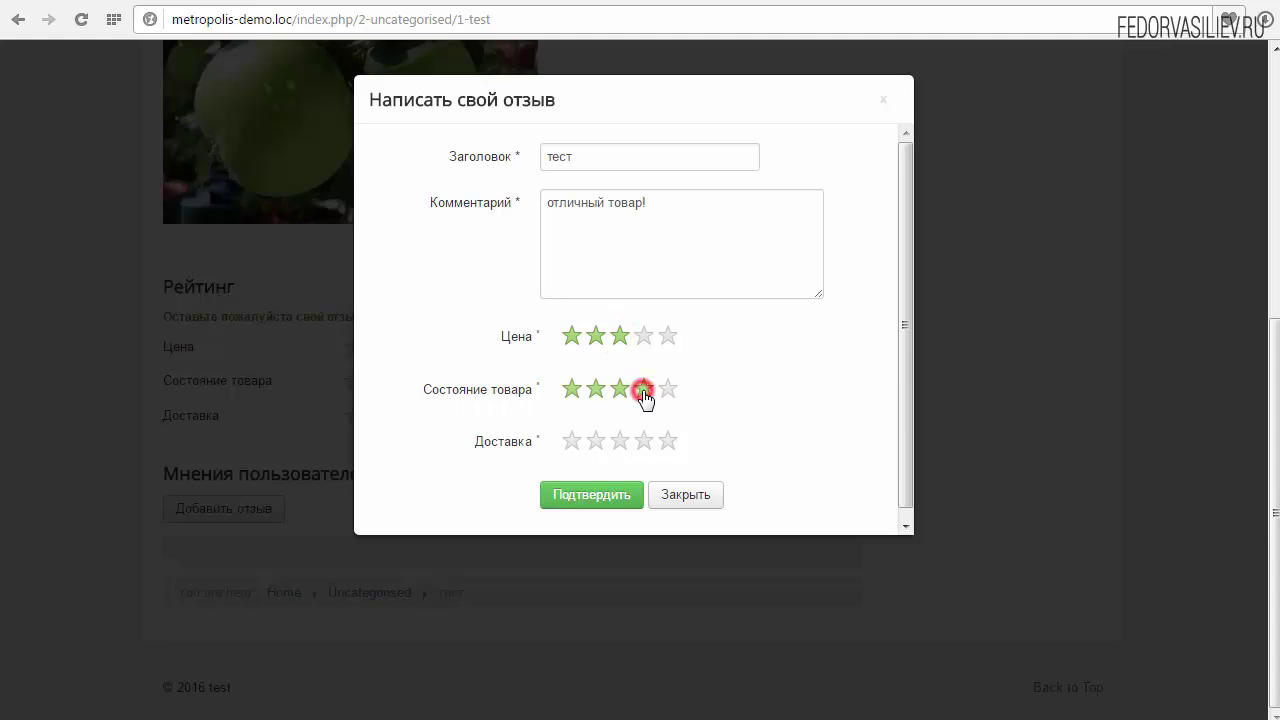
{"action": "left_click", "coordinate": [596, 442]}
{"action": "left_click", "coordinate": [604, 496]}
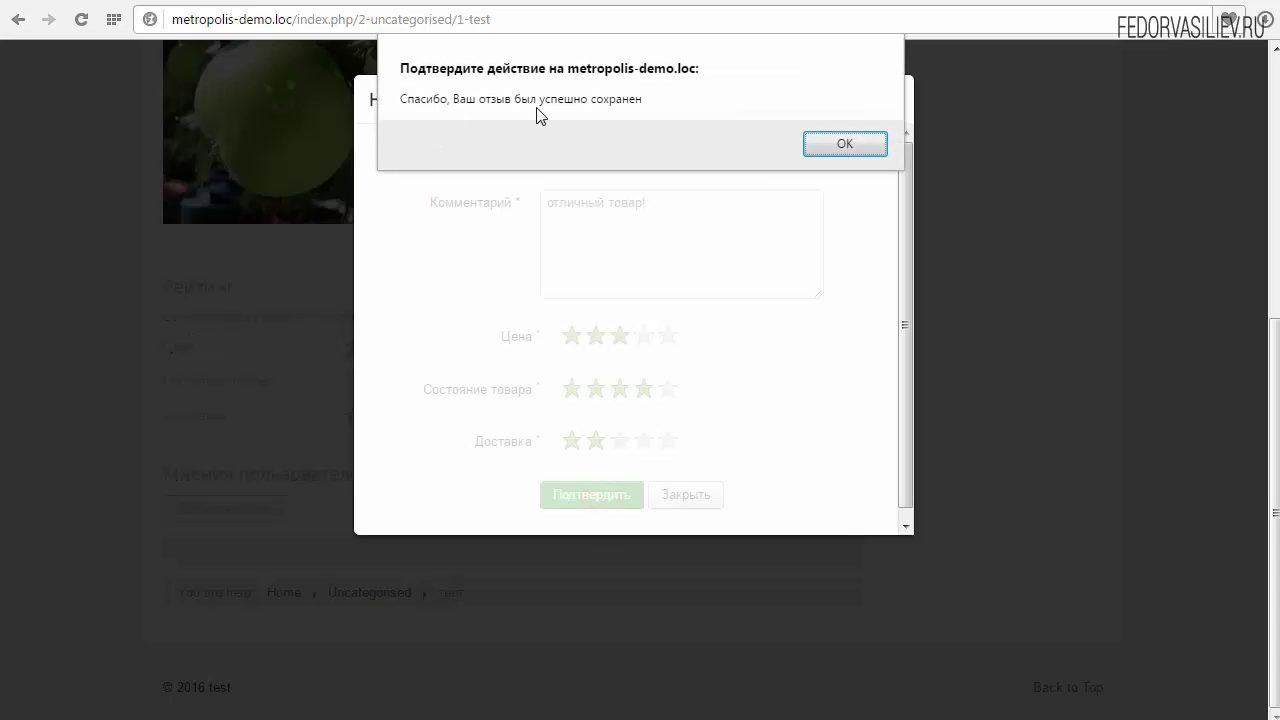
{"action": "left_click", "coordinate": [833, 150]}
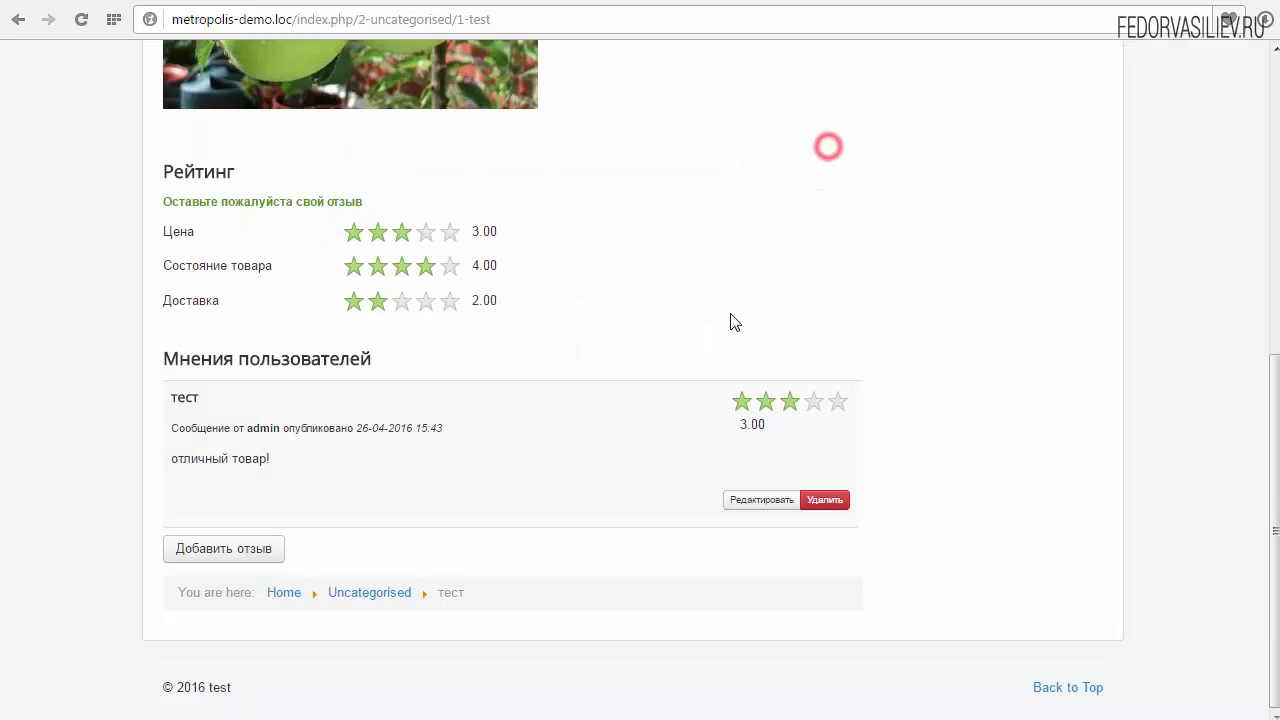
- Examine the article's overall rating and the scores of its three criteria
{"action": "scroll", "coordinate": [600, 434], "scroll_direction": "up", "scroll_amount": 3}
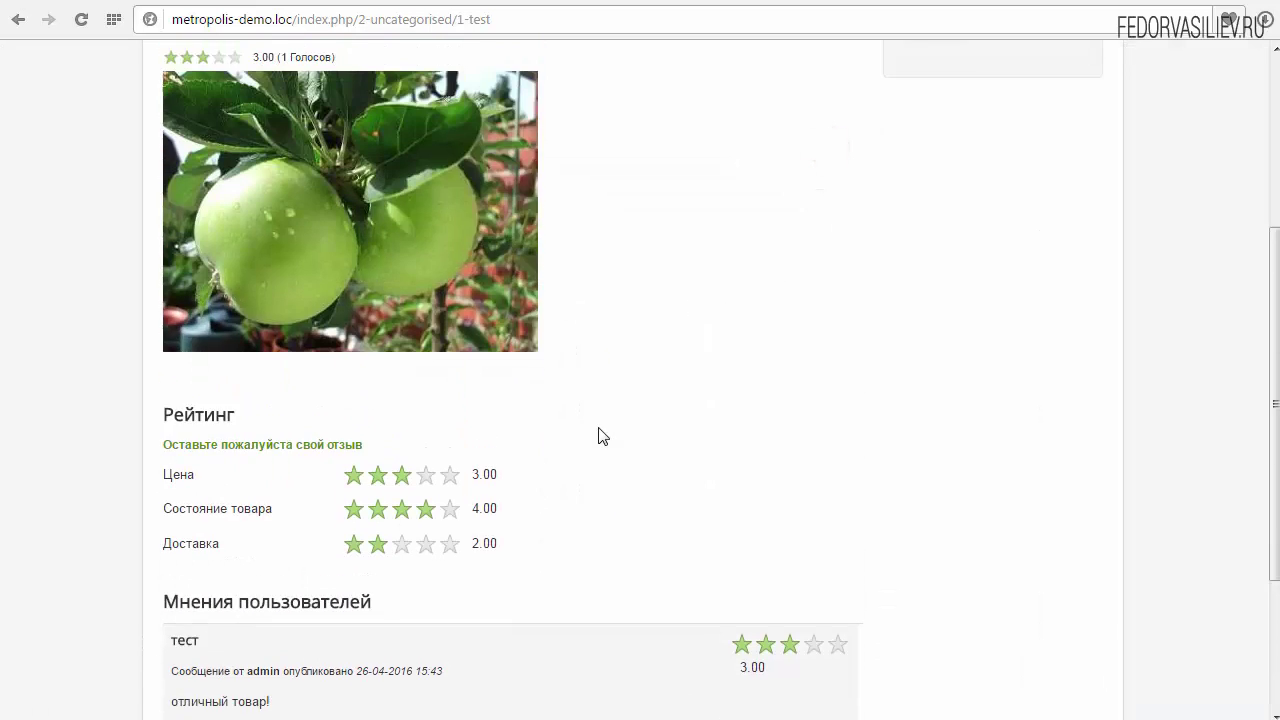
{"action": "scroll", "coordinate": [603, 437], "scroll_direction": "down", "scroll_amount": 2}
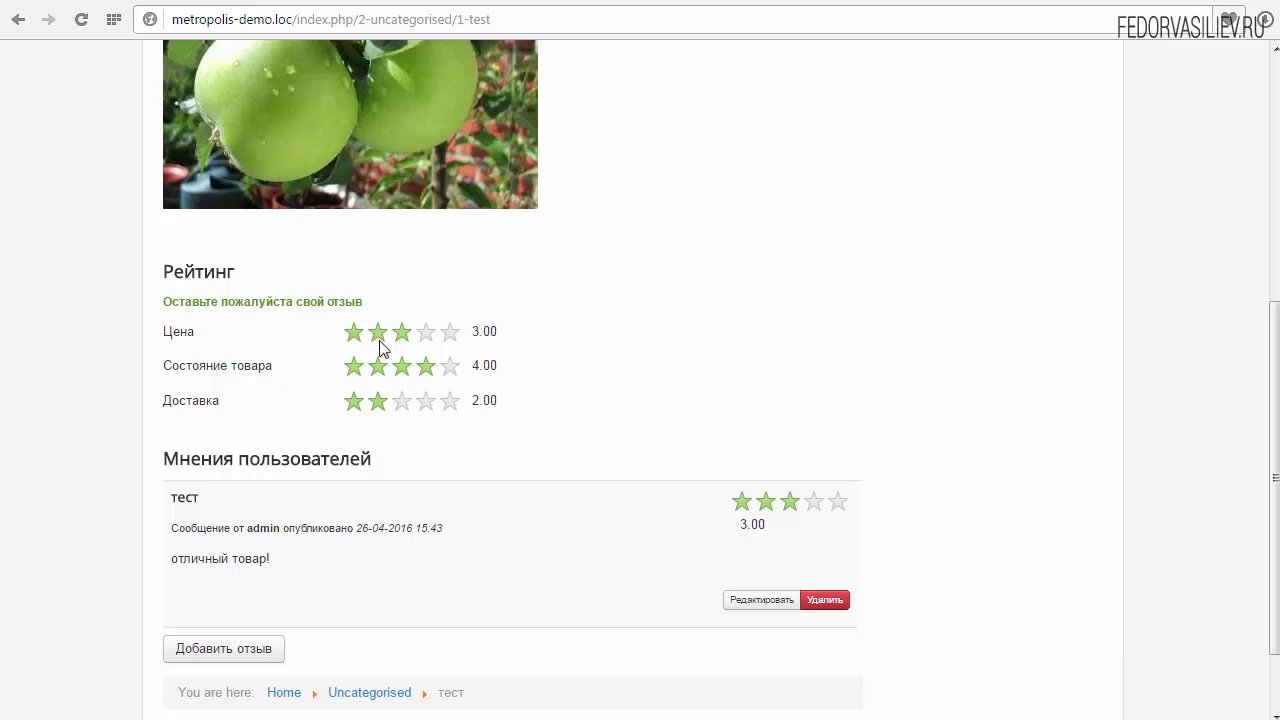
{"action": "left_click_drag", "start_coordinate": [469, 400], "coordinate": [503, 331]}
{"action": "left_click", "coordinate": [566, 343]}
{"action": "scroll", "coordinate": [566, 343], "scroll_direction": "down", "scroll_amount": 1}
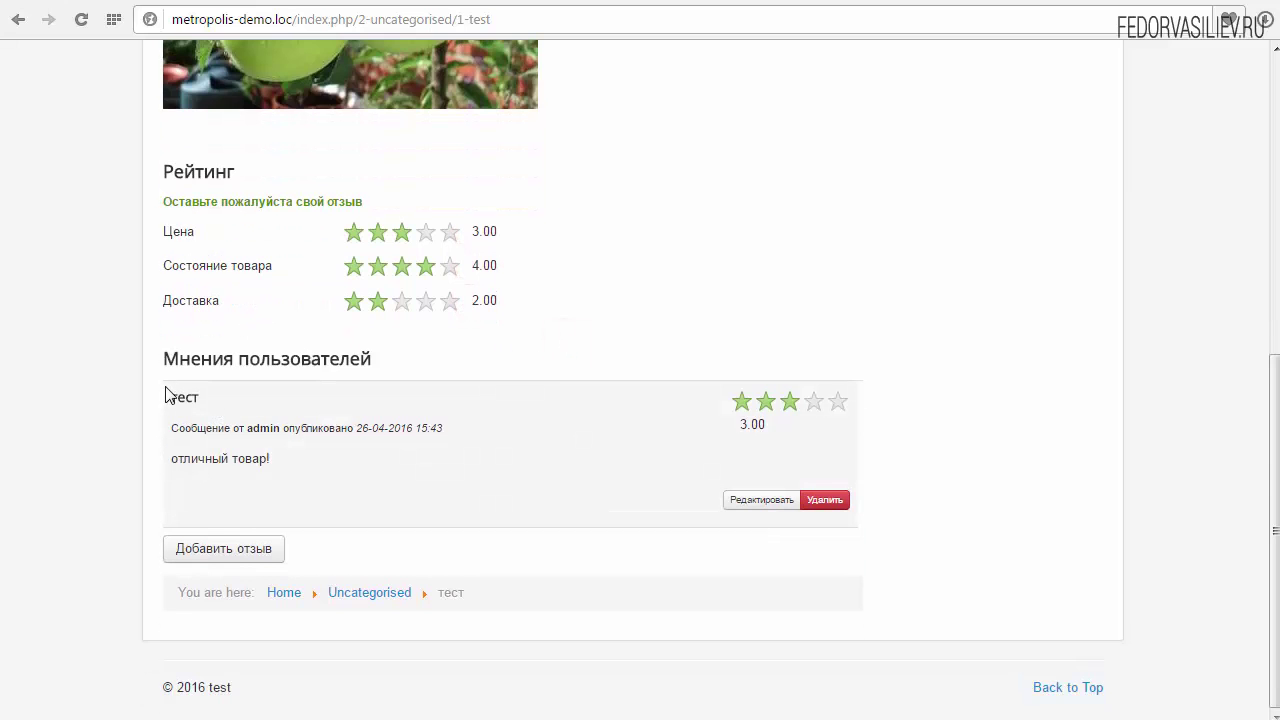
- Examine the published review's author, date, comment and average score, along with the article's rating under its details
{"action": "left_click_drag", "start_coordinate": [170, 428], "coordinate": [413, 430]}
{"action": "left_click", "coordinate": [340, 462]}
{"action": "triple_click", "coordinate": [290, 455]}
{"action": "left_click", "coordinate": [335, 462]}
{"action": "left_click_drag", "start_coordinate": [765, 425], "coordinate": [737, 432]}
{"action": "left_click", "coordinate": [728, 430]}
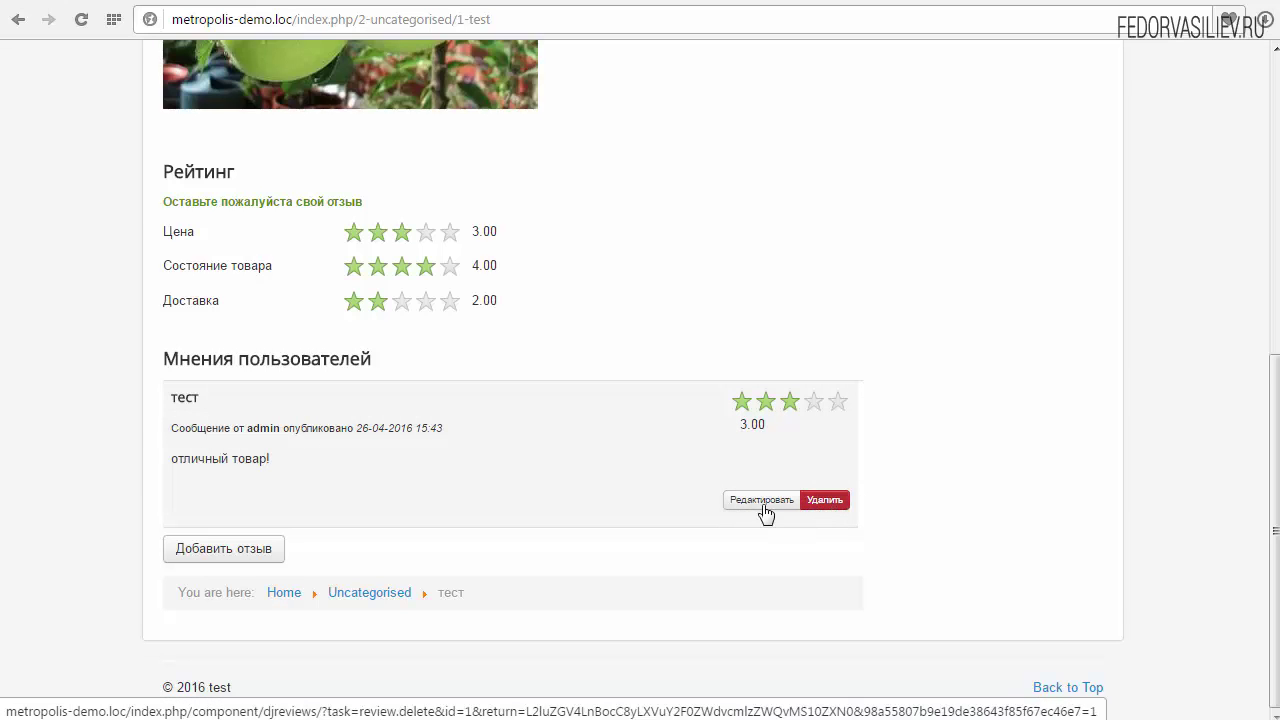
{"action": "scroll", "coordinate": [588, 448], "scroll_direction": "up", "scroll_amount": 5}
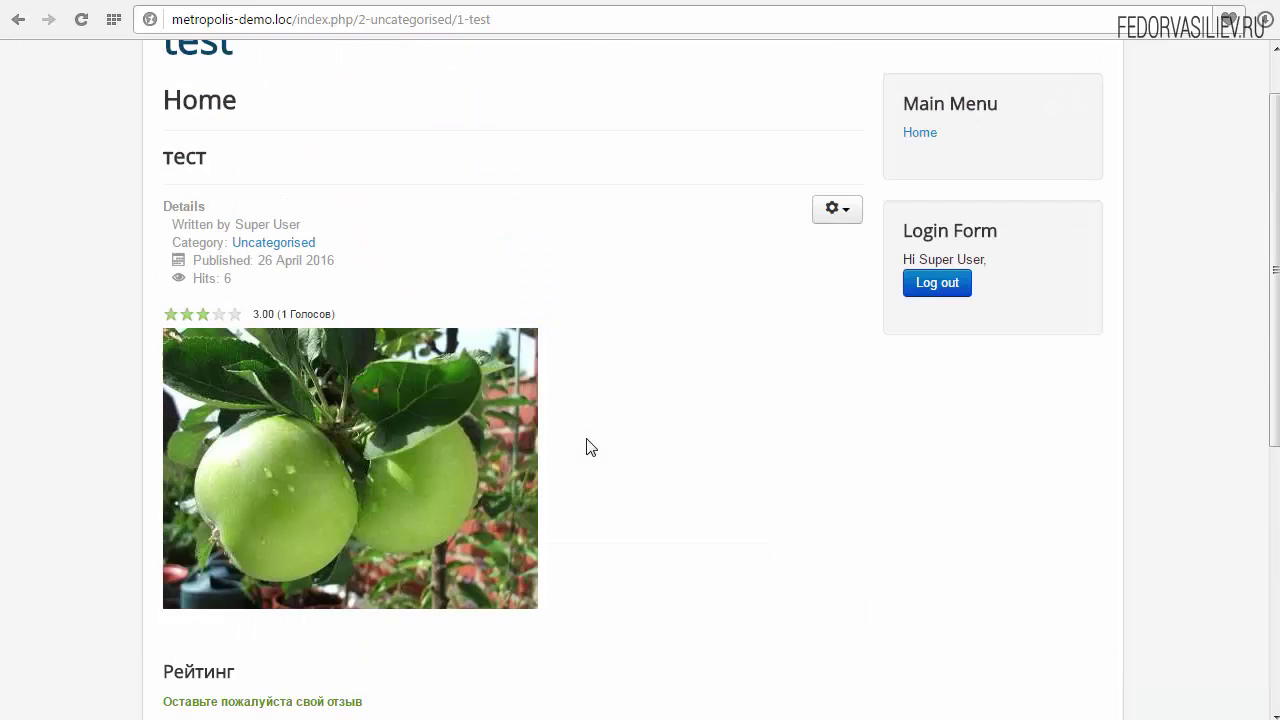
{"action": "scroll", "coordinate": [590, 447], "scroll_direction": "up", "scroll_amount": 2}
{"action": "scroll", "coordinate": [592, 446], "scroll_direction": "down", "scroll_amount": 5}
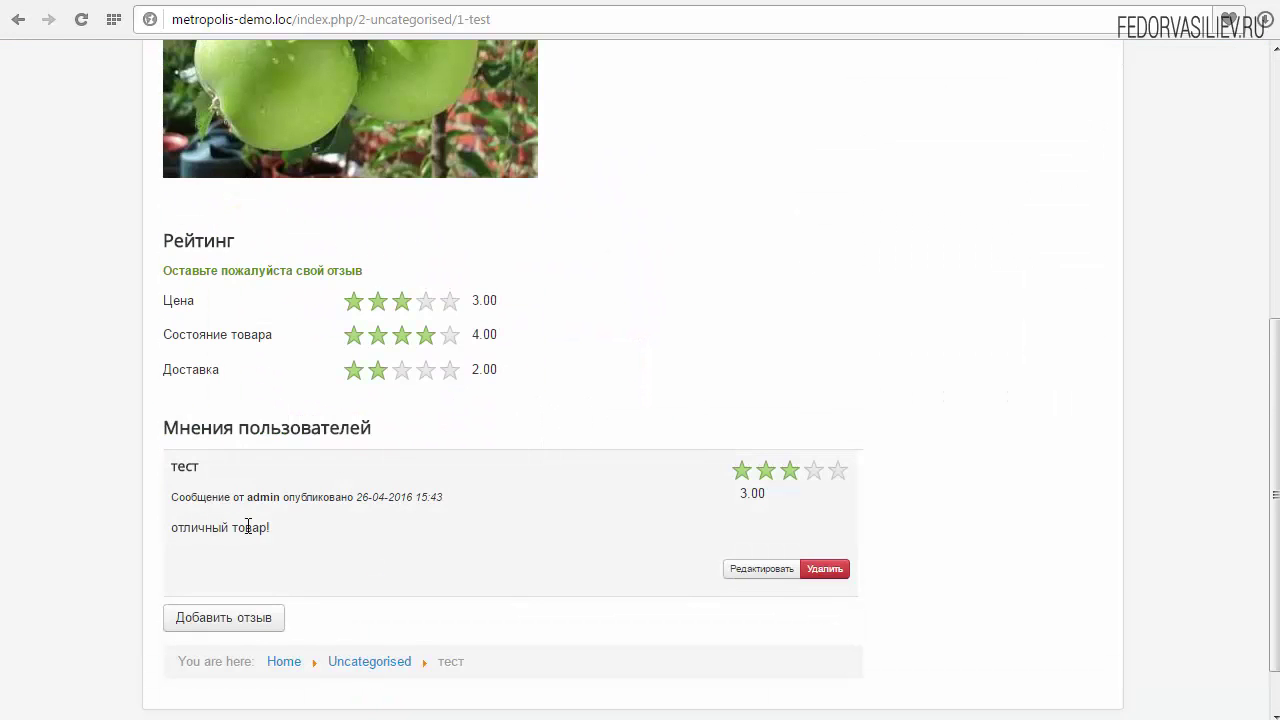
{"action": "triple_click", "coordinate": [291, 530]}
{"action": "left_click", "coordinate": [292, 527]}
- Open the form for a second review of the article and read the note in place of the star ratings
{"action": "left_click", "coordinate": [215, 615]}
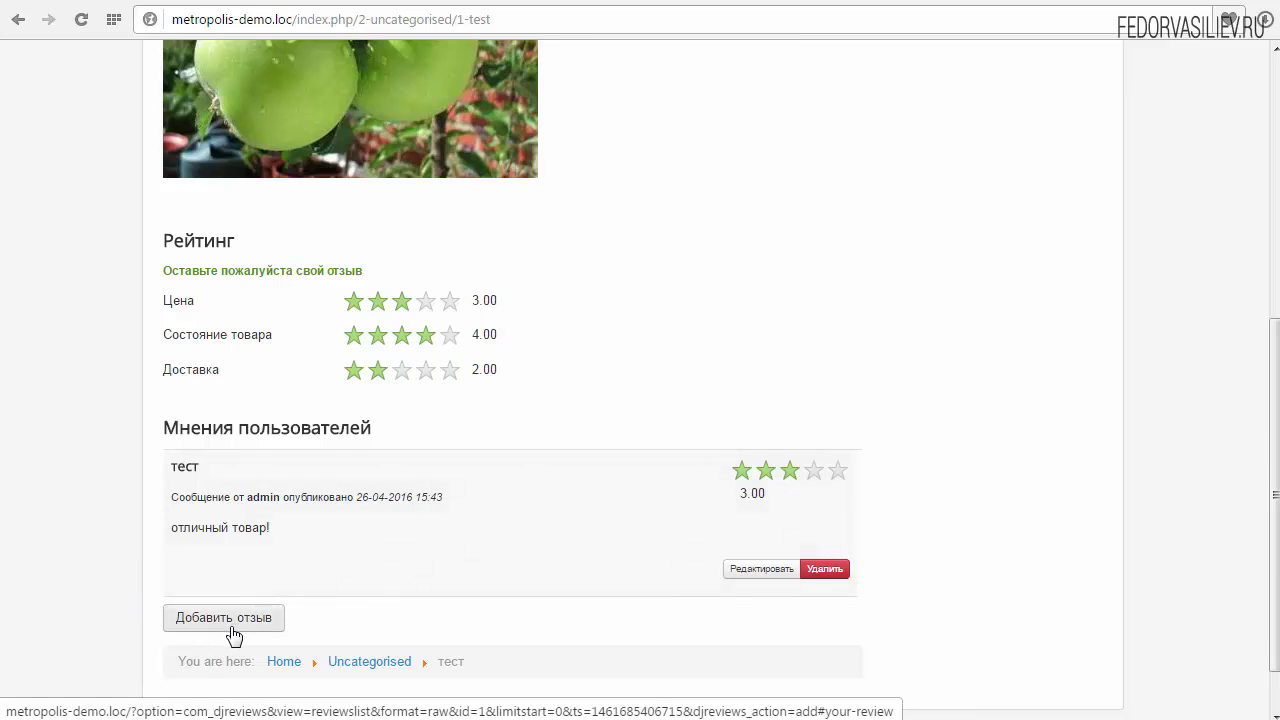
{"action": "scroll", "coordinate": [266, 491], "scroll_direction": "down", "scroll_amount": 1}
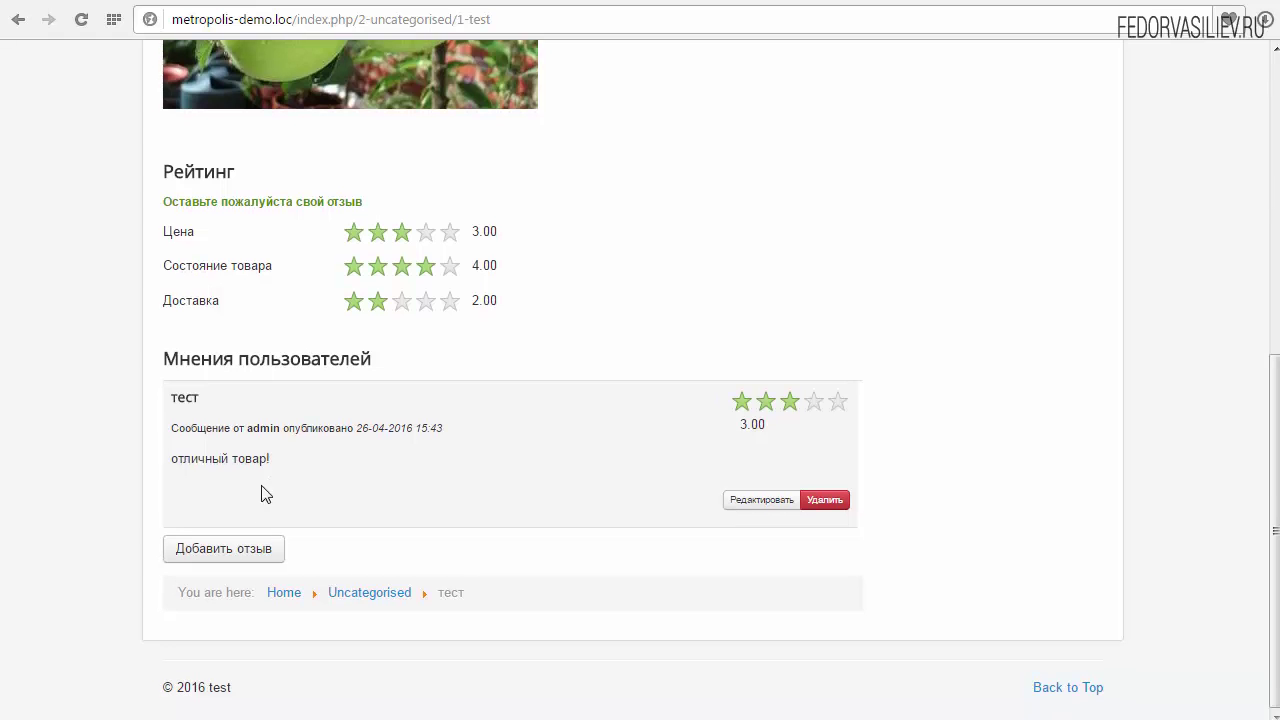
{"action": "left_click", "coordinate": [221, 549]}
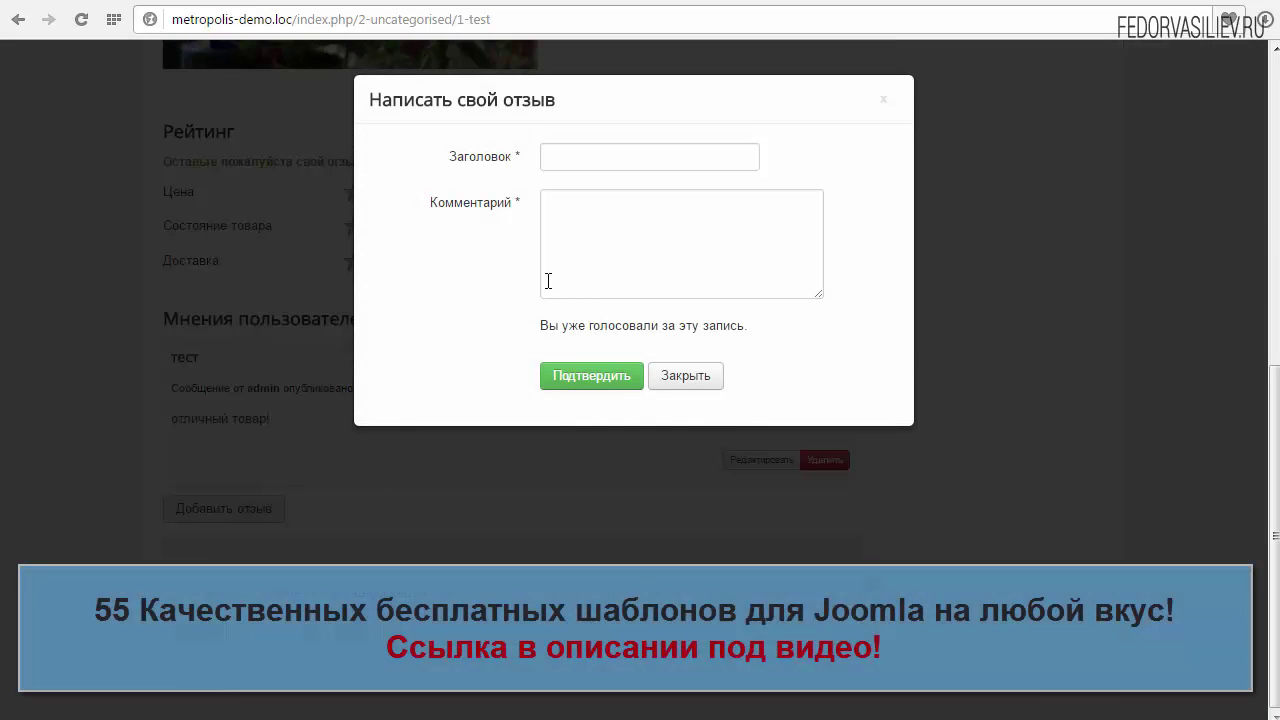
{"action": "left_click_drag", "start_coordinate": [540, 326], "coordinate": [750, 327]}
{"action": "left_click", "coordinate": [748, 327]}
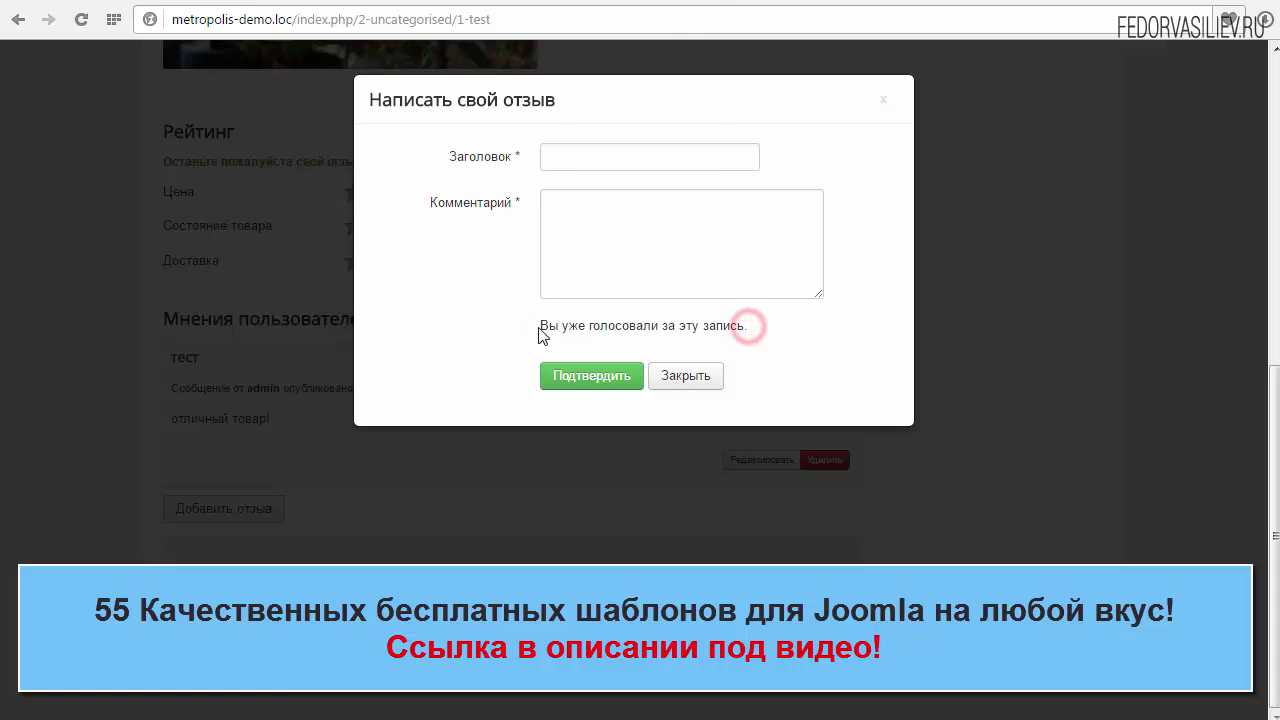
{"action": "left_click_drag", "start_coordinate": [536, 328], "coordinate": [757, 336]}
{"action": "left_click", "coordinate": [757, 332]}
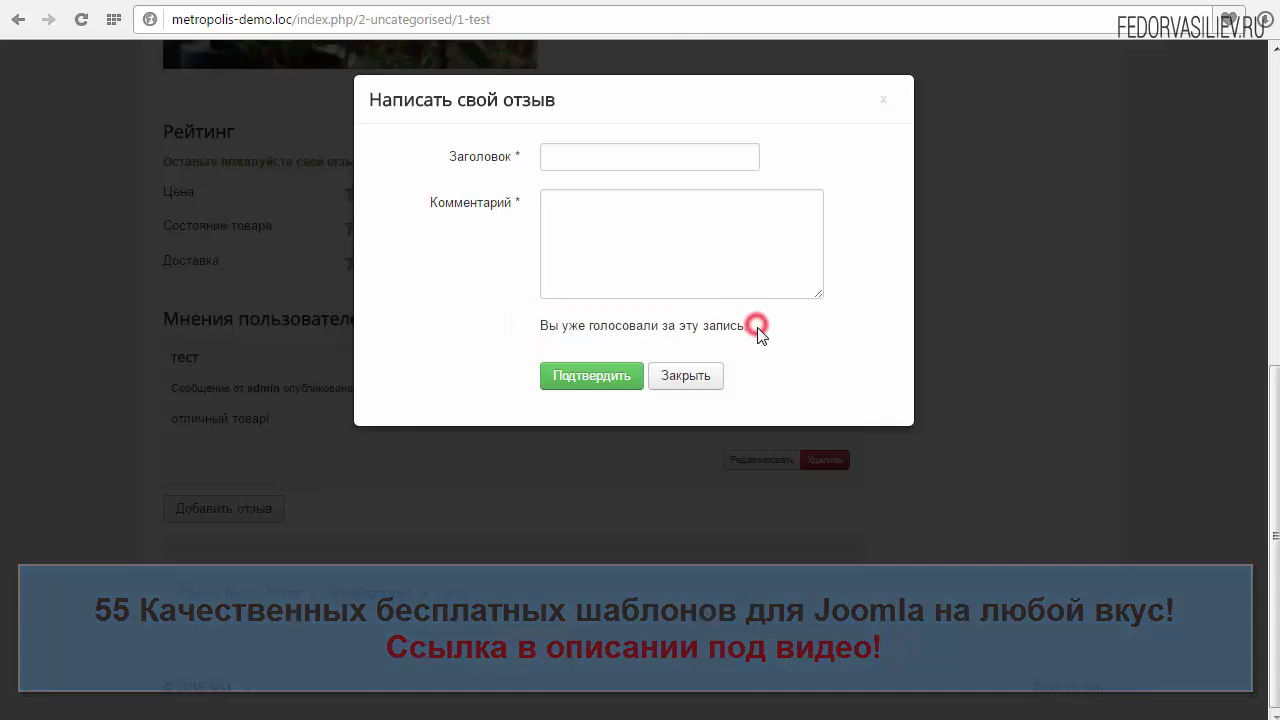
- Check the Заголовок and Комментарий fields of the second review and close the form without submitting
{"action": "left_click", "coordinate": [593, 156]}
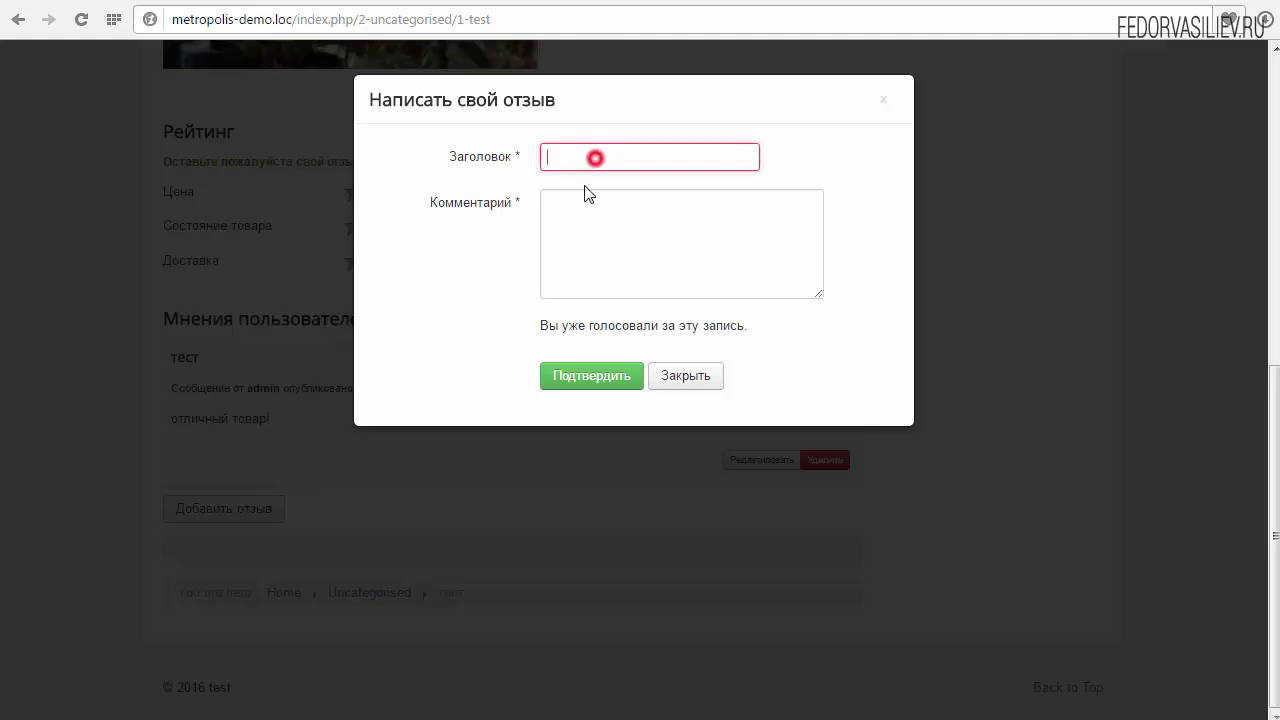
{"action": "left_click", "coordinate": [606, 226]}
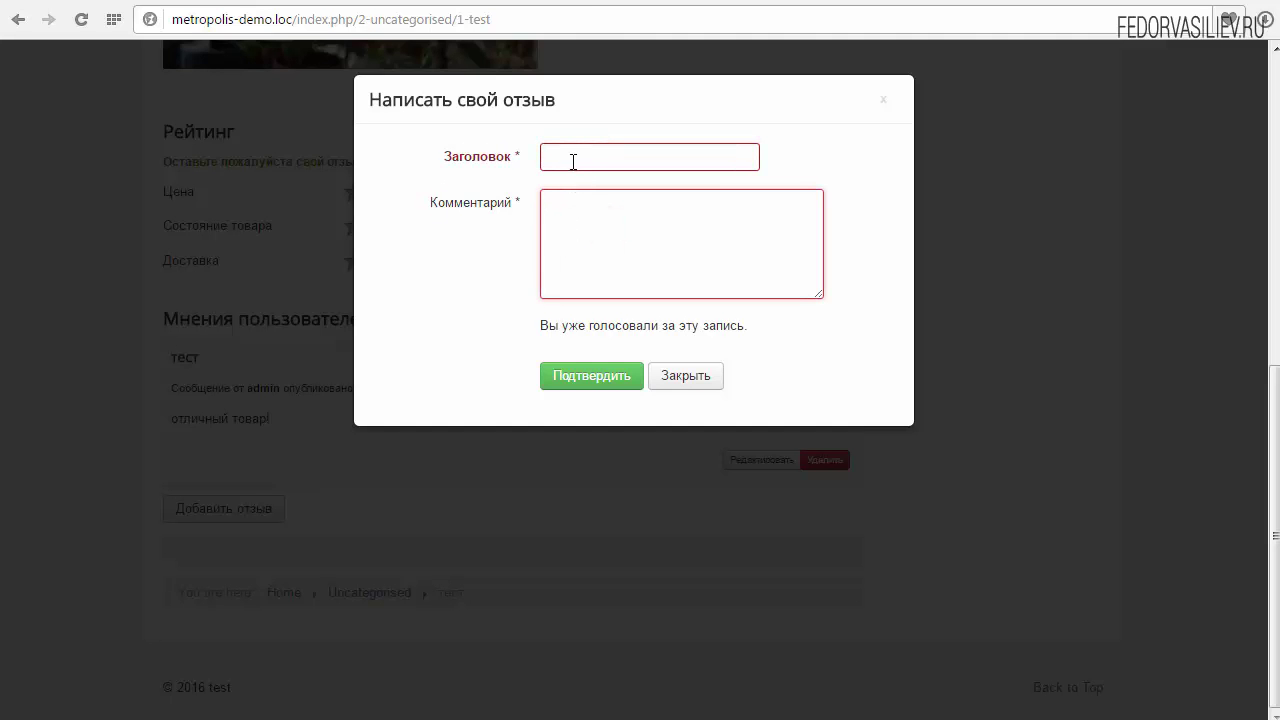
{"action": "left_click", "coordinate": [573, 158]}
{"action": "left_click", "coordinate": [590, 241]}
{"action": "left_click", "coordinate": [679, 380]}
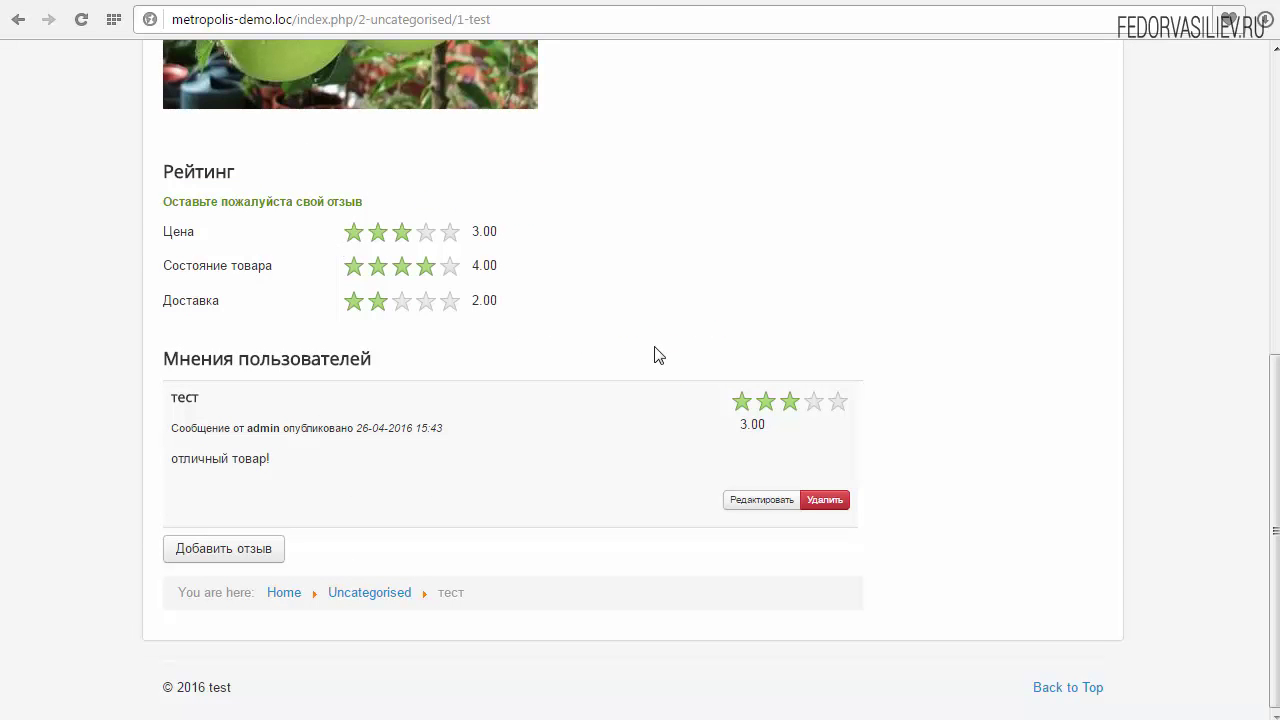
- Open the published "тест" review for editing, view its fields and ratings, and close it without changes
{"action": "left_click", "coordinate": [760, 505]}
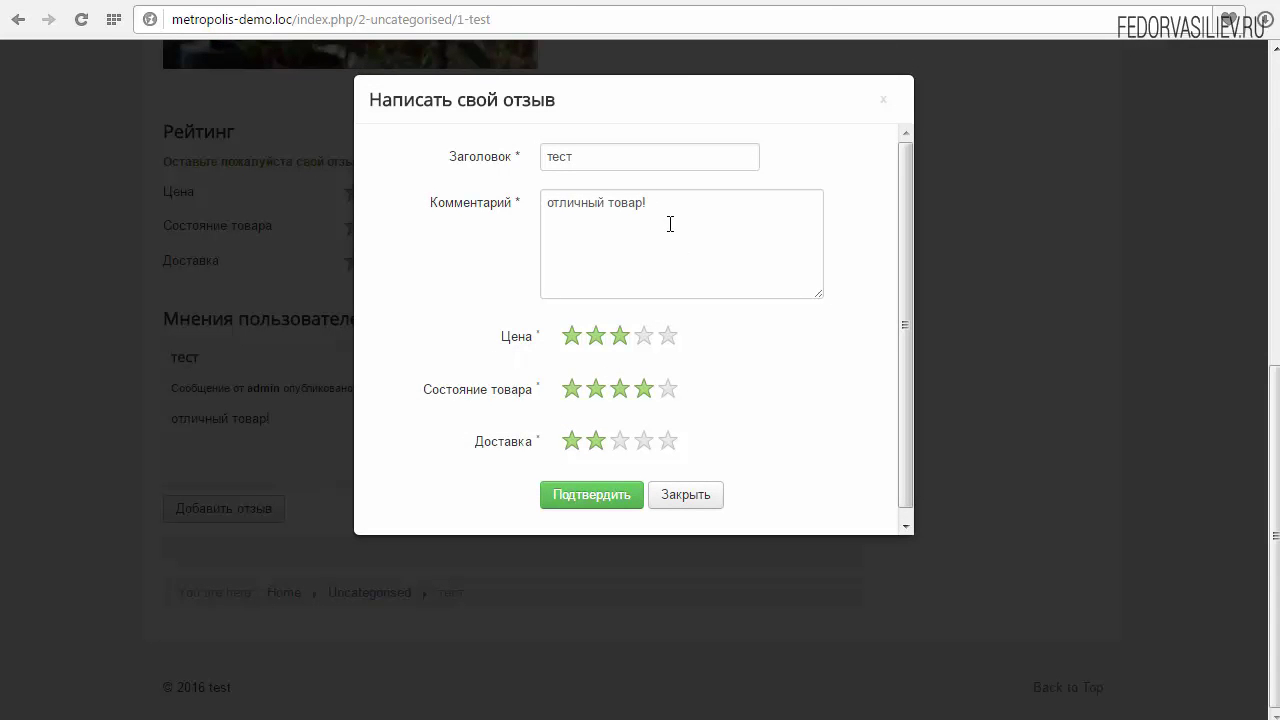
{"action": "left_click", "coordinate": [883, 99]}
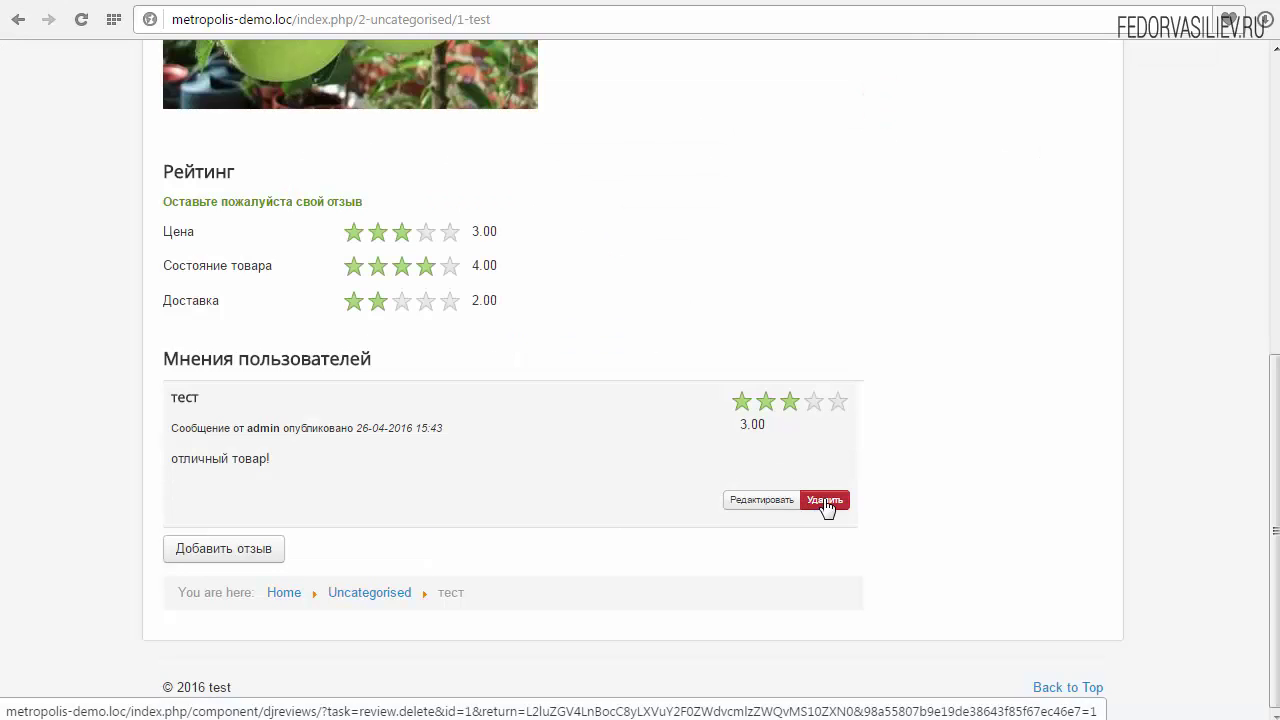